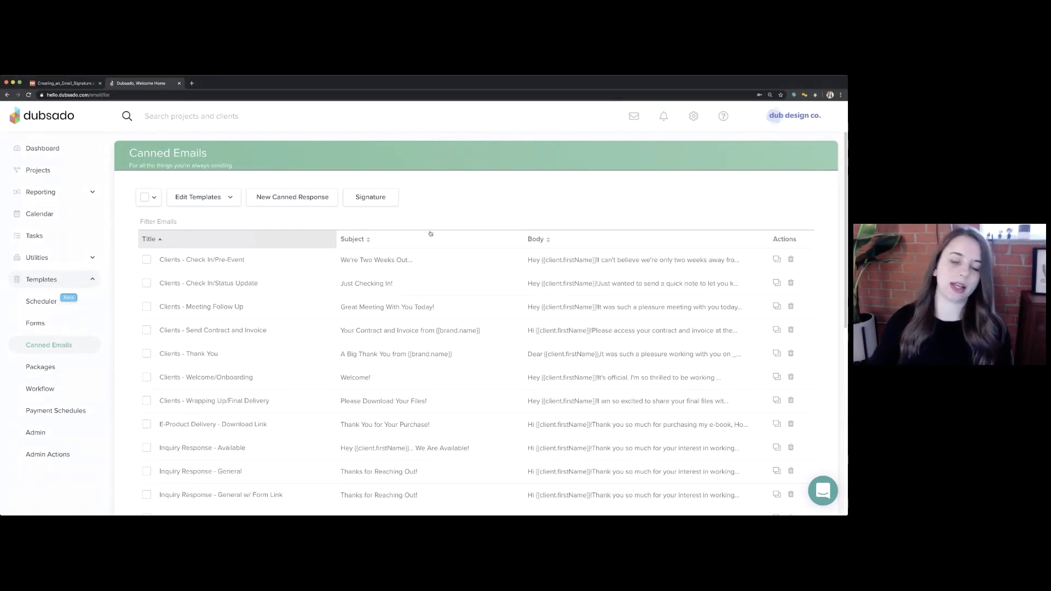
Open the canned email signature and replace its text with "Always celebrate the little victories!"
{"action": "left_click", "coordinate": [386, 202]}
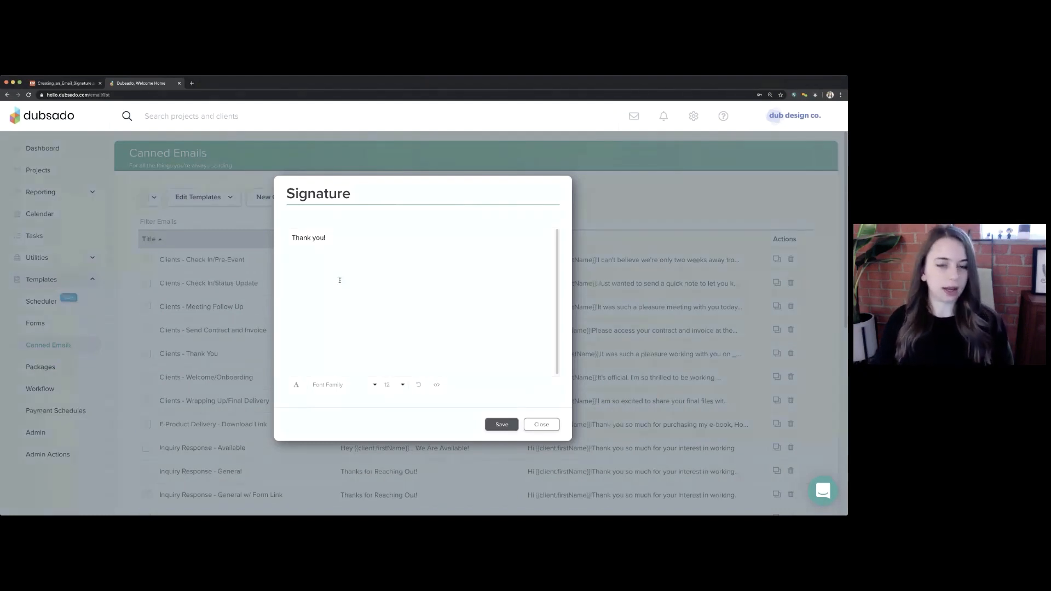
{"action": "left_click", "coordinate": [332, 242]}
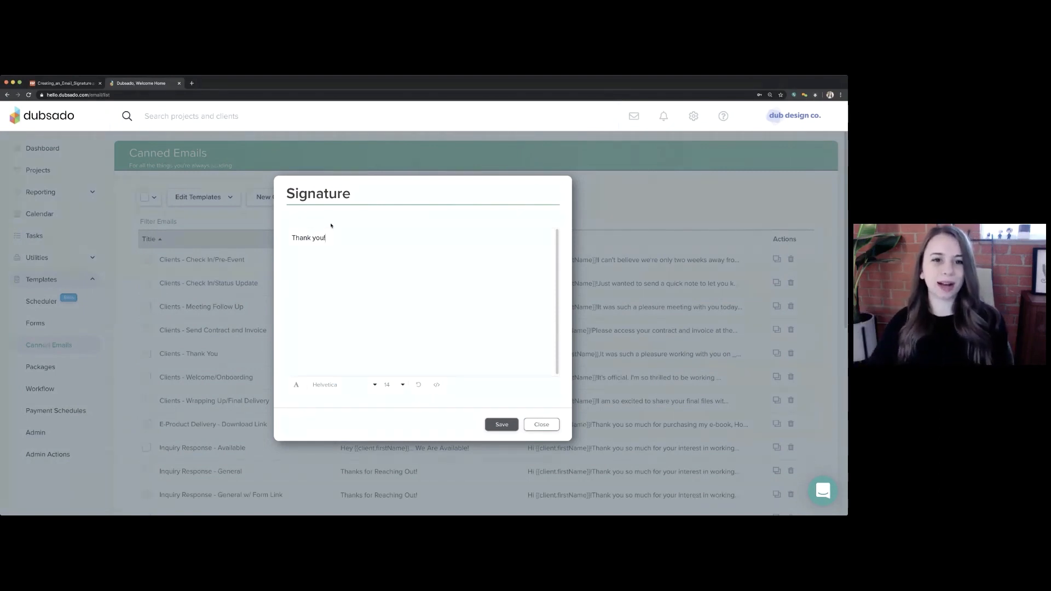
{"action": "left_click_drag", "start_coordinate": [328, 232], "coordinate": [289, 229]}
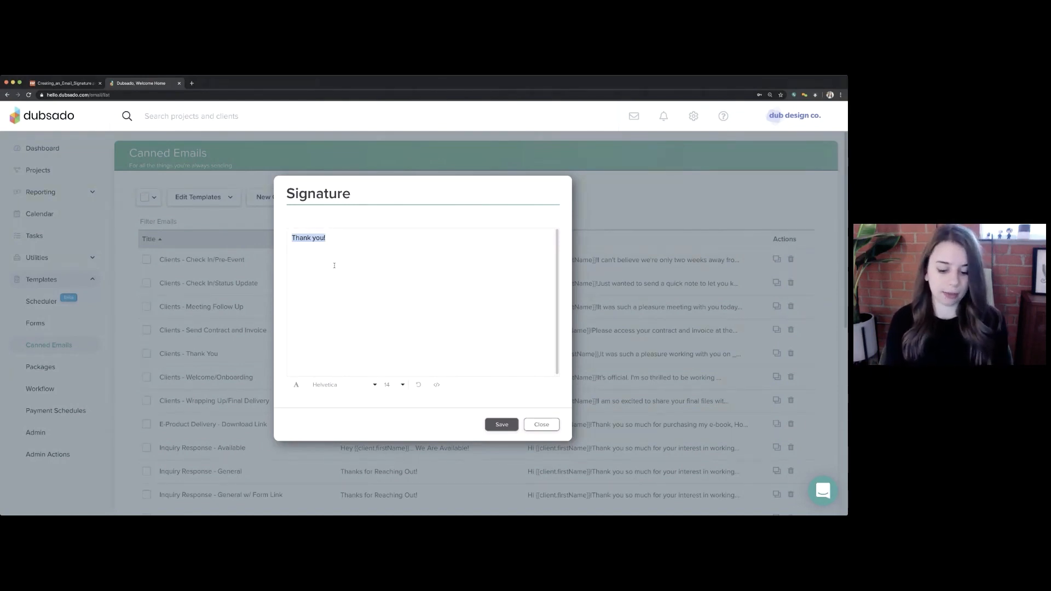
{"action": "type", "text": "Always celebrate the little vi"}
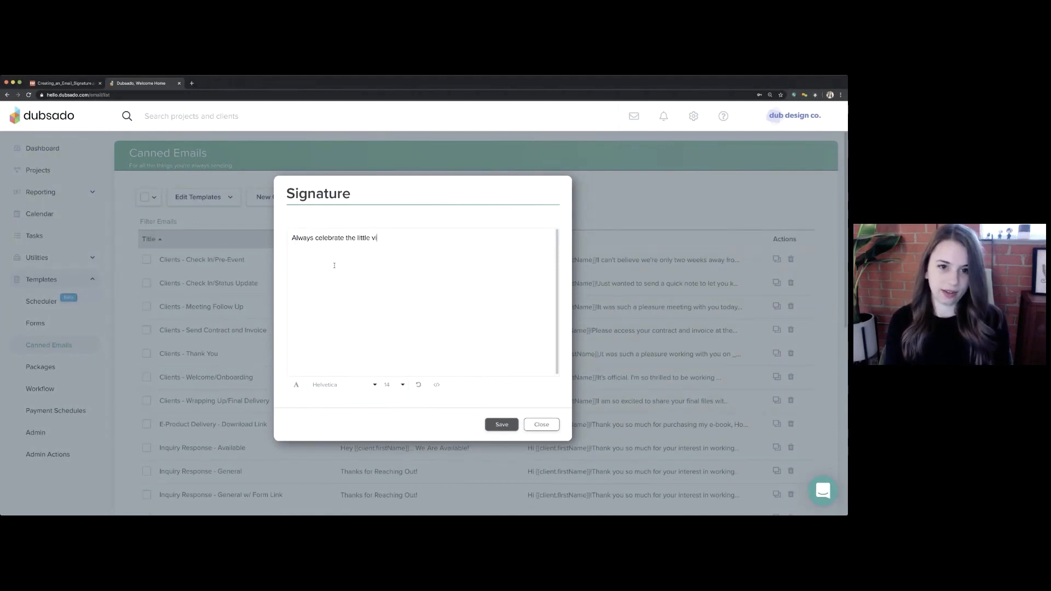
{"action": "type", "text": "ctories!"}
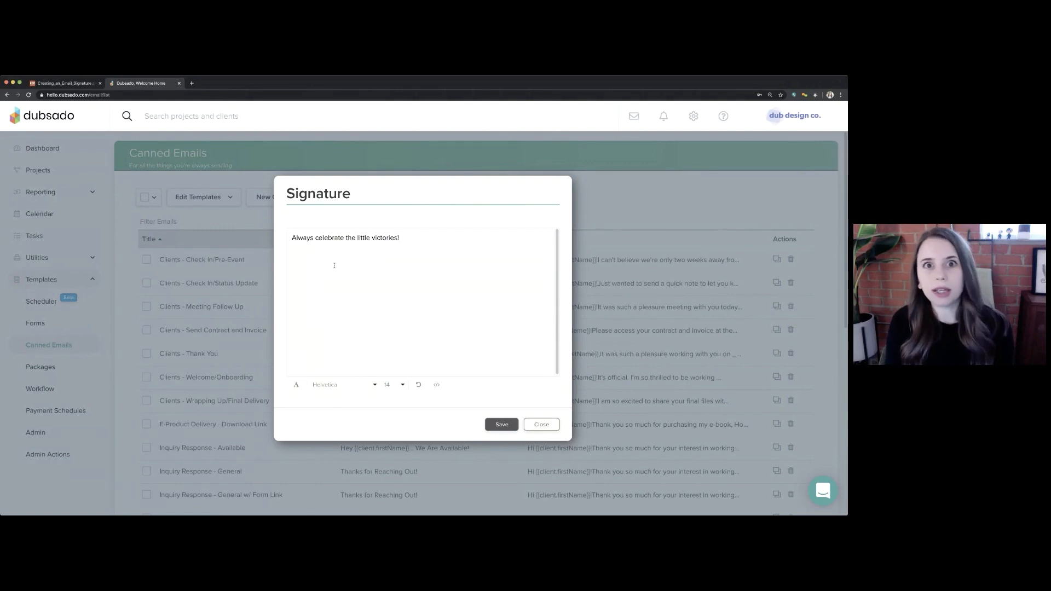
Add the sender's full name below the closing line, separated by a blank line
{"action": "key", "text": "Return"}
{"action": "key", "text": "Return"}
{"action": "type", "text": "Sam Gioia"}
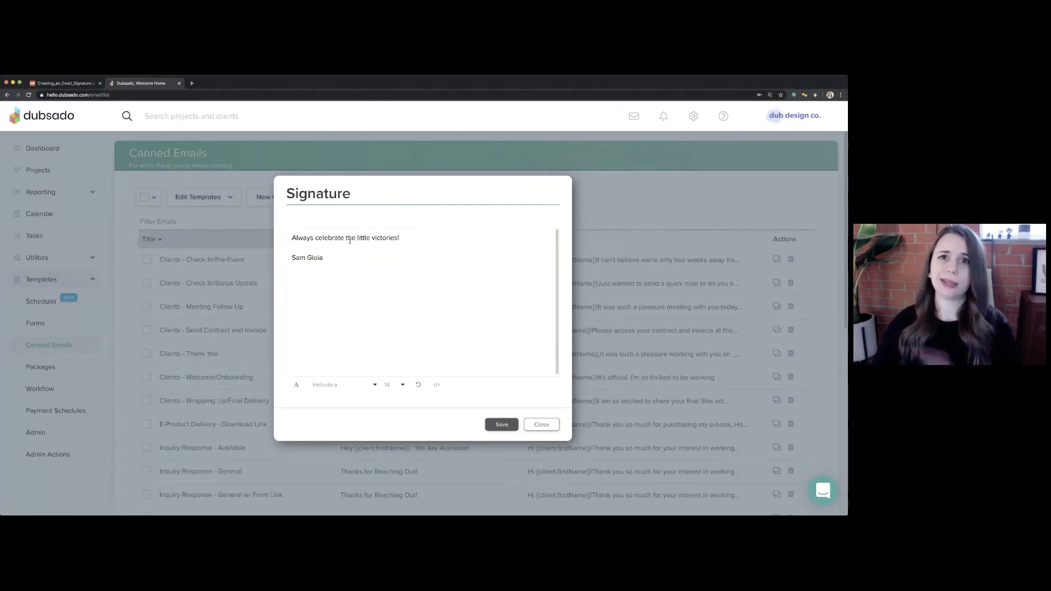
Make the sender's name in the signature bold
{"action": "key", "text": "super+a"}
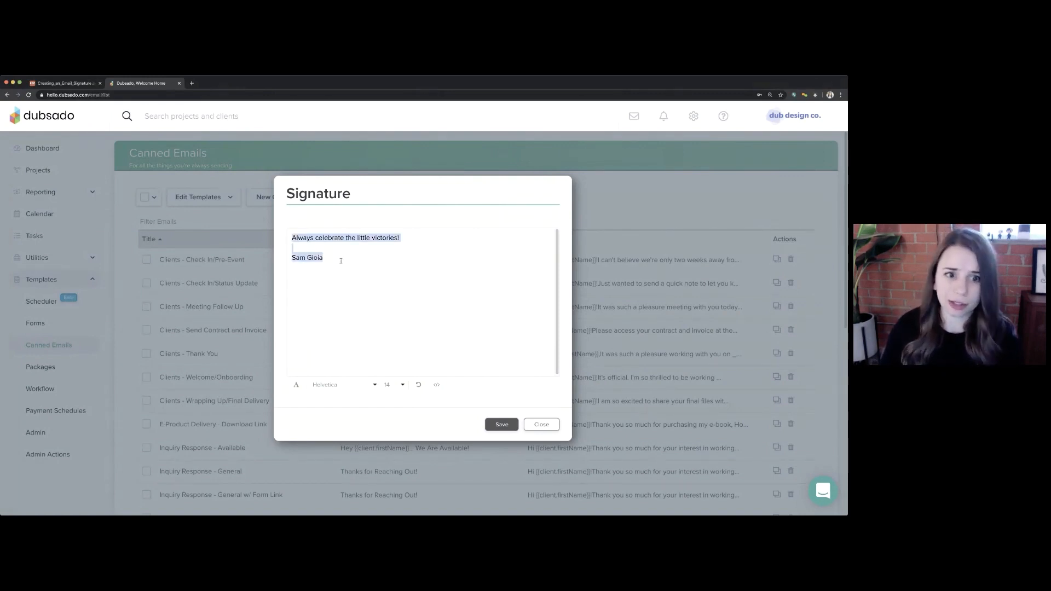
{"action": "left_click", "coordinate": [321, 310]}
{"action": "left_click_drag", "start_coordinate": [325, 259], "coordinate": [289, 258]}
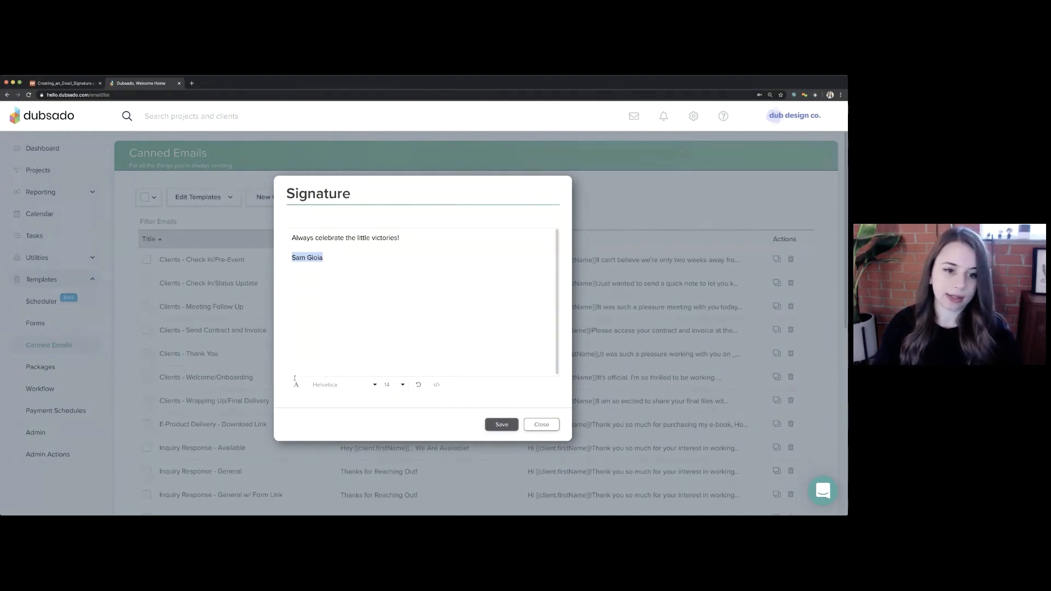
{"action": "left_click", "coordinate": [297, 384]}
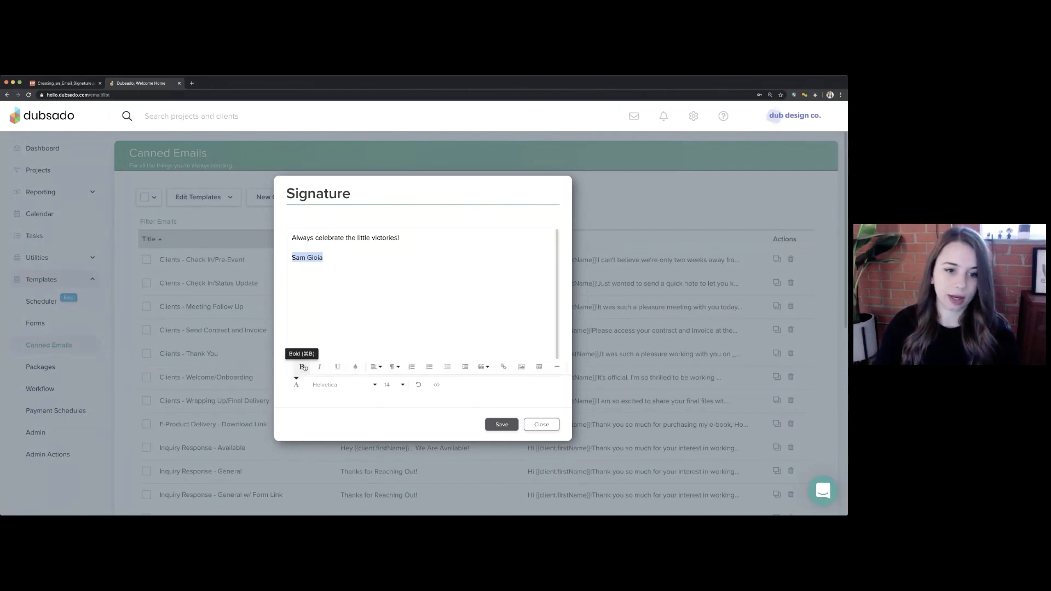
{"action": "left_click", "coordinate": [303, 367]}
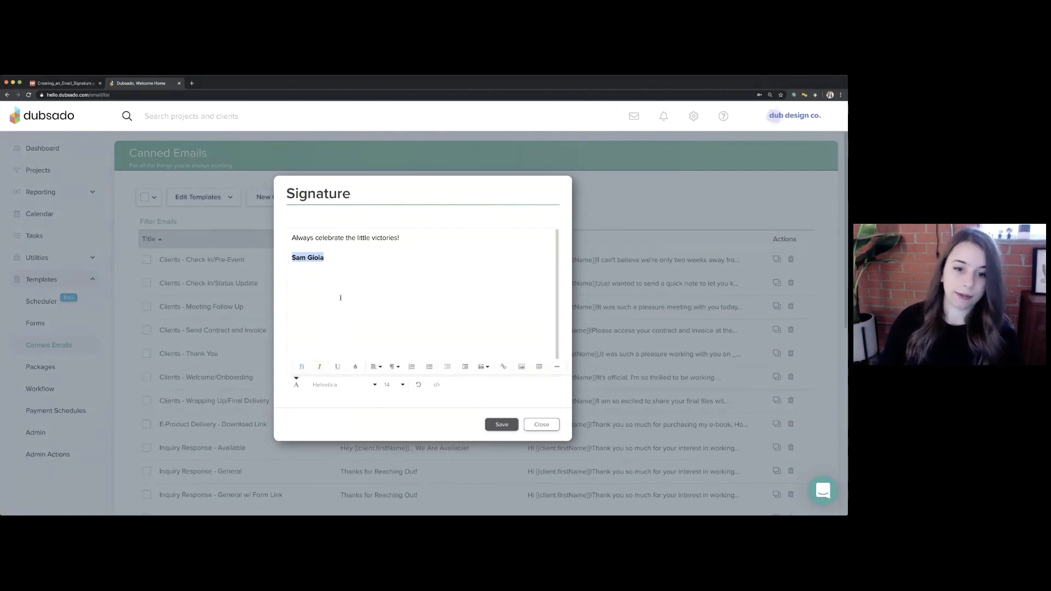
Try the text colour #00A885 on the sender's name and clear the colour again
{"action": "left_click", "coordinate": [355, 367]}
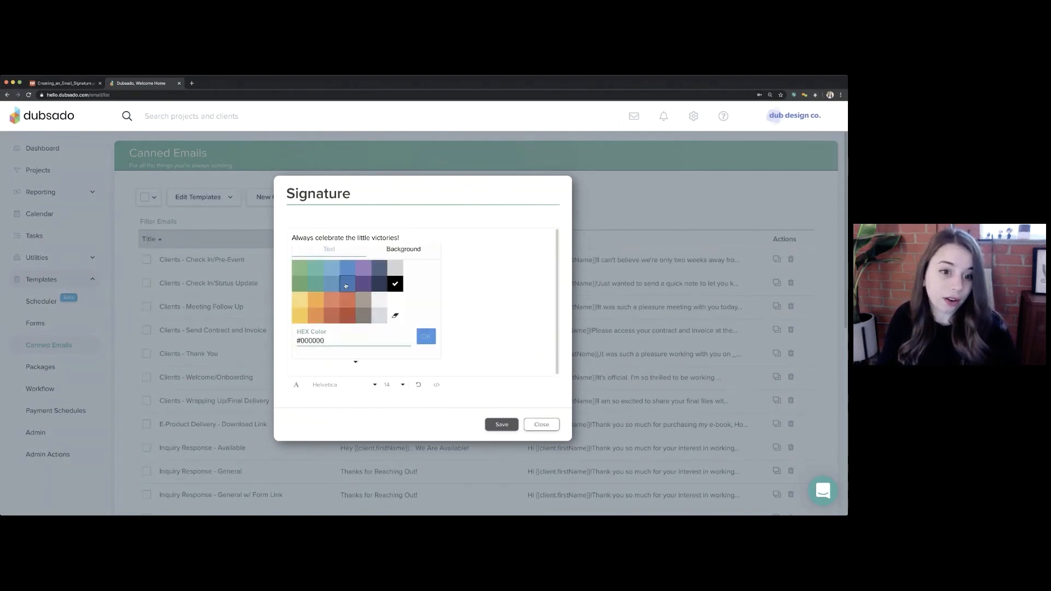
{"action": "left_click", "coordinate": [310, 282]}
{"action": "left_click", "coordinate": [412, 286]}
{"action": "left_click_drag", "start_coordinate": [402, 238], "coordinate": [291, 257]}
{"action": "left_click", "coordinate": [296, 384]}
{"action": "left_click", "coordinate": [356, 367]}
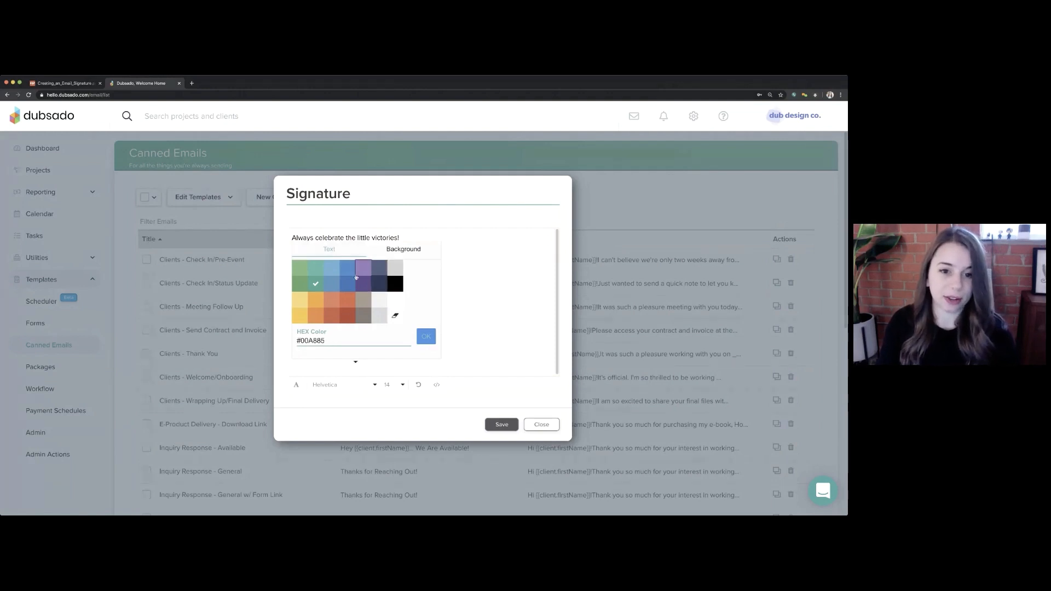
{"action": "left_click", "coordinate": [395, 317]}
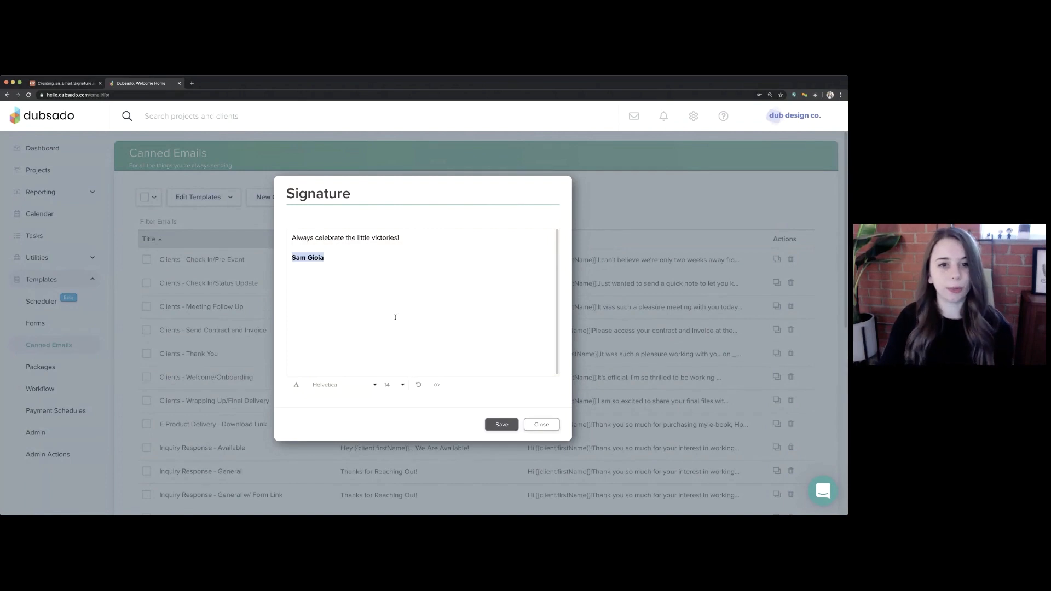
Examine the font families and the font size option available for the signature text
{"action": "left_click", "coordinate": [330, 258]}
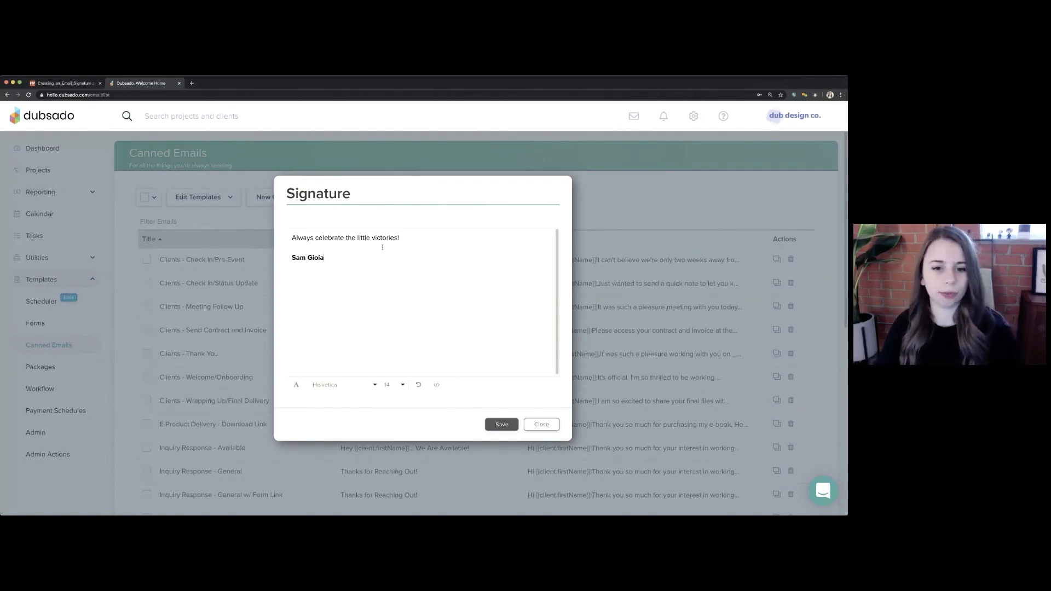
{"action": "left_click_drag", "start_coordinate": [324, 258], "coordinate": [287, 260]}
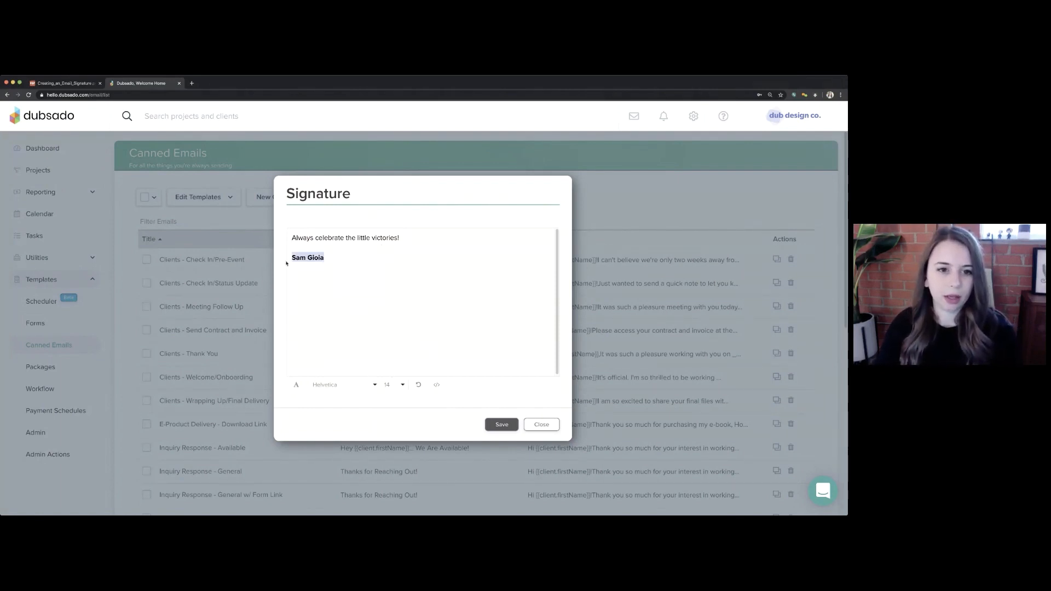
{"action": "left_click", "coordinate": [356, 390]}
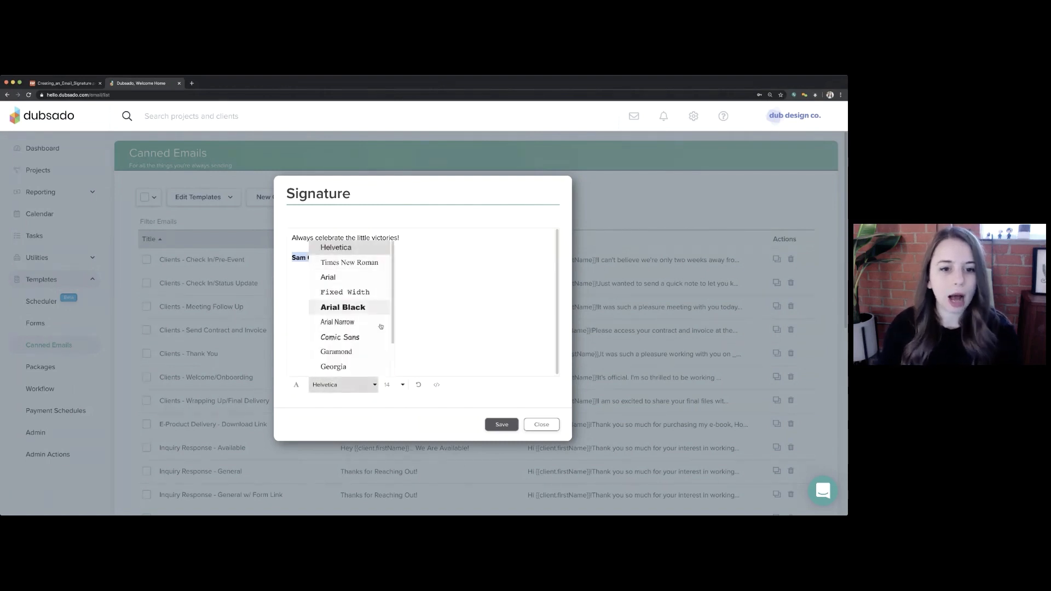
{"action": "scroll", "coordinate": [375, 344], "scroll_direction": "down", "scroll_amount": 1}
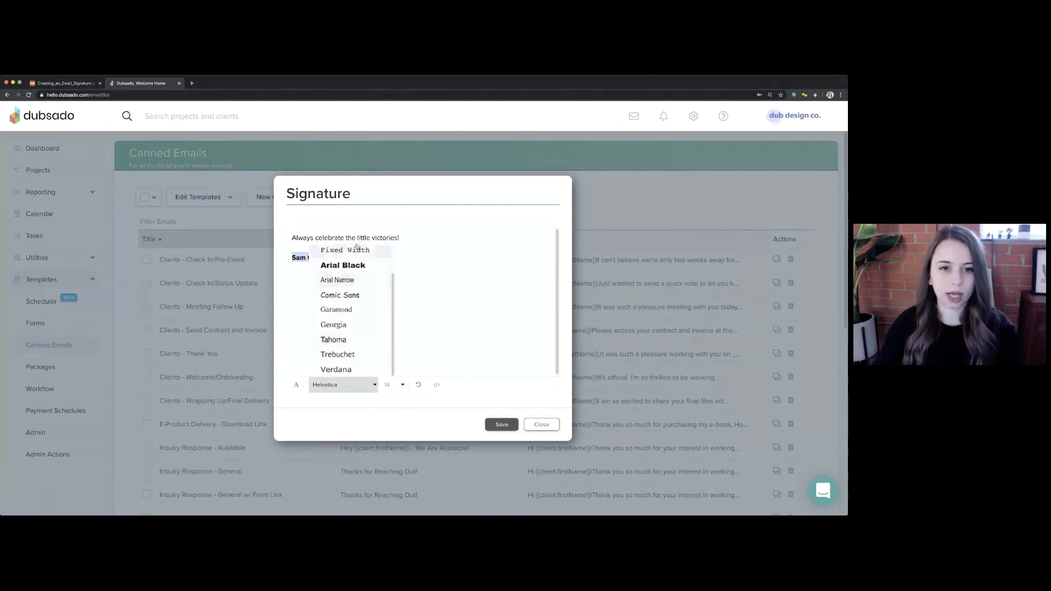
{"action": "scroll", "coordinate": [330, 283], "scroll_direction": "up", "scroll_amount": 1}
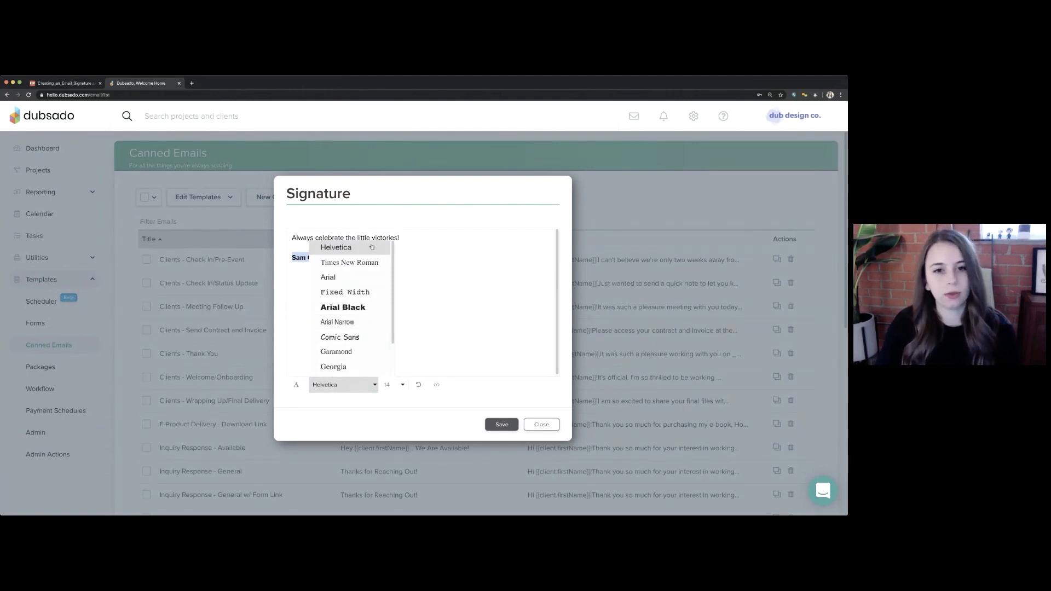
{"action": "left_click", "coordinate": [412, 239]}
{"action": "key", "text": "super+a"}
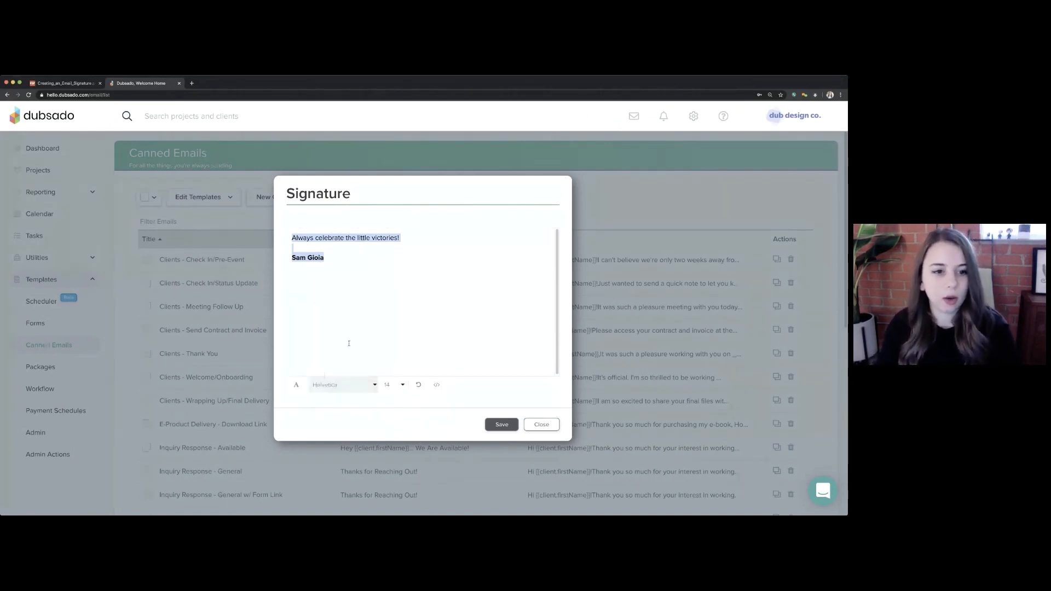
{"action": "left_click", "coordinate": [358, 384]}
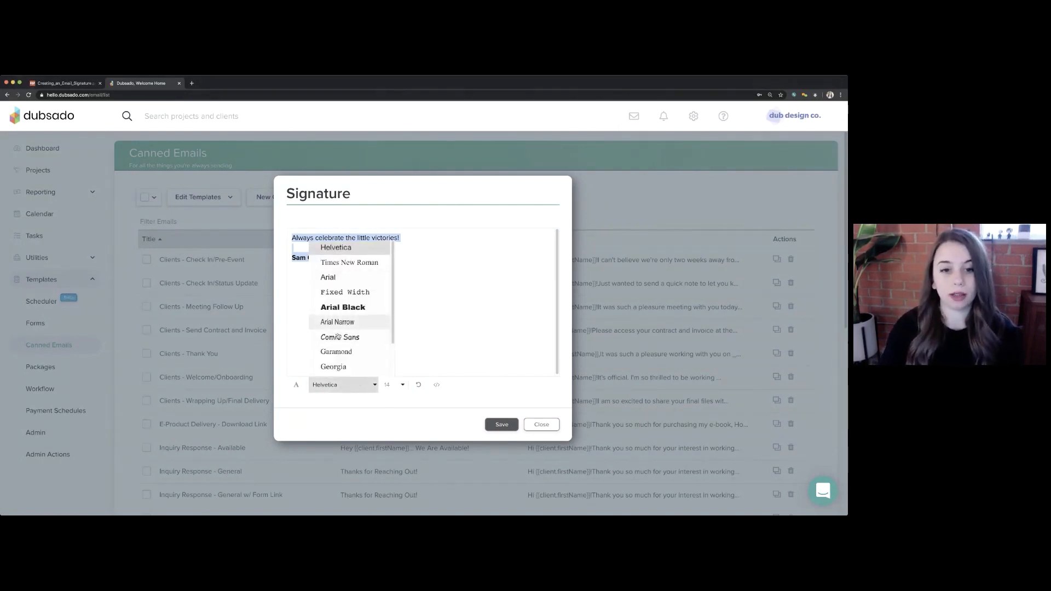
{"action": "scroll", "coordinate": [346, 353], "scroll_direction": "down", "scroll_amount": 2}
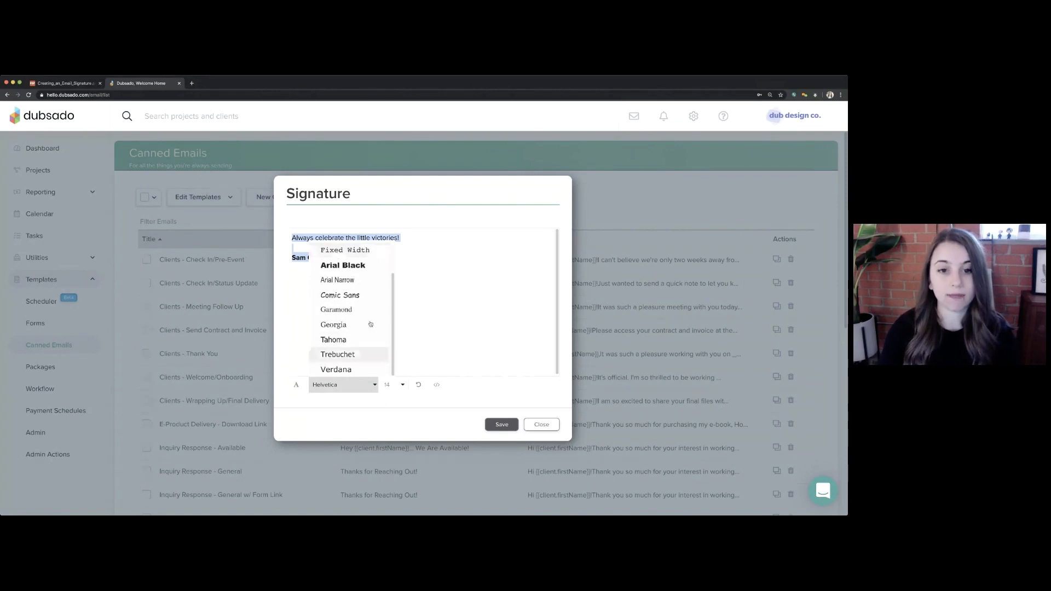
{"action": "left_click", "coordinate": [430, 333]}
{"action": "left_click_drag", "start_coordinate": [359, 256], "coordinate": [272, 232]}
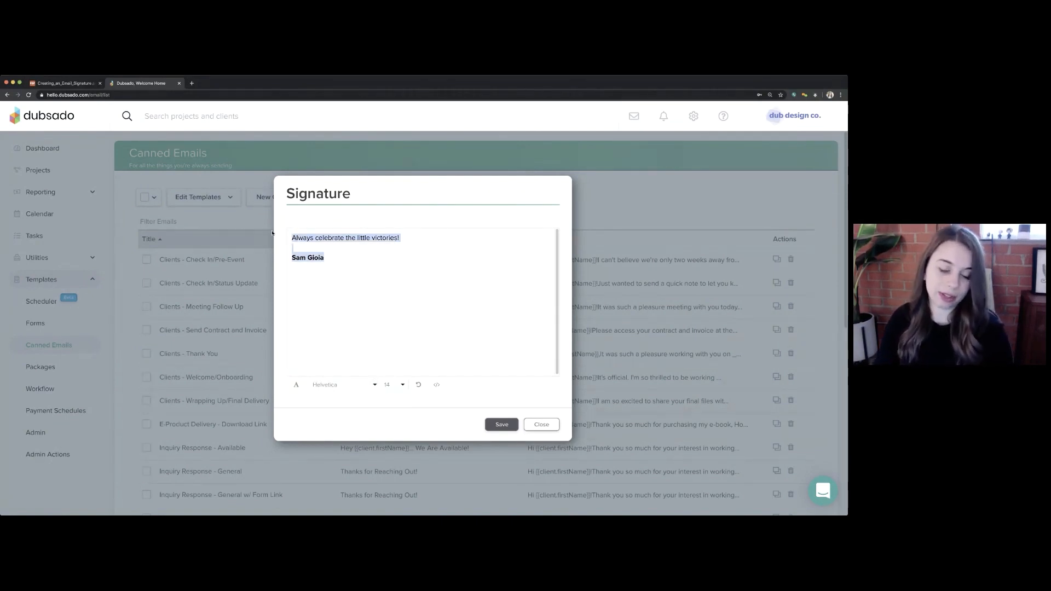
{"action": "left_click", "coordinate": [397, 383]}
{"action": "left_click", "coordinate": [347, 307]}
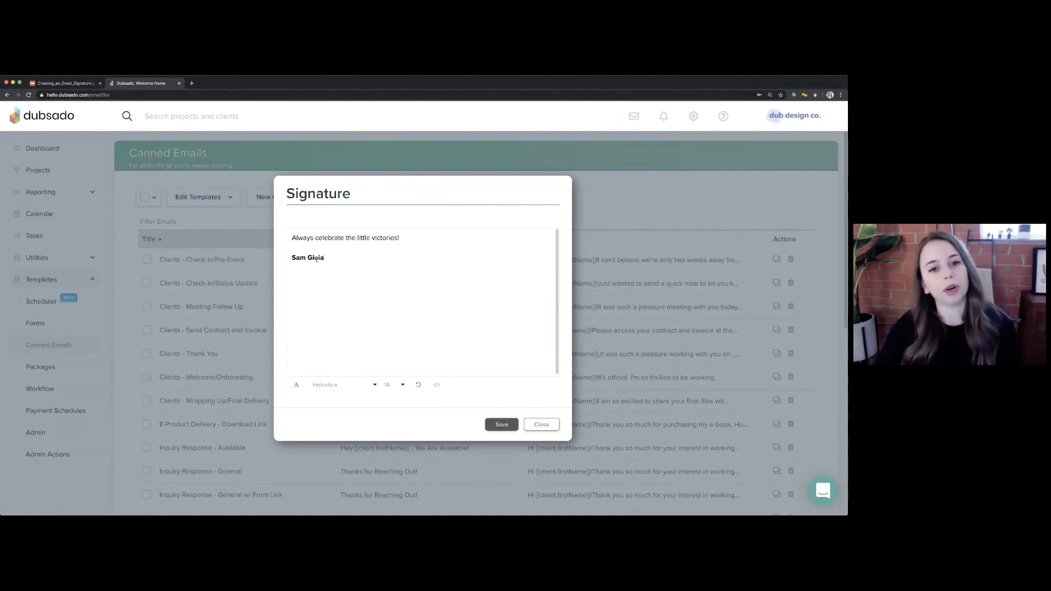
Try an uploaded square headshot between the closing line and the sender's name, and delete the image
{"action": "key", "text": "Return"}
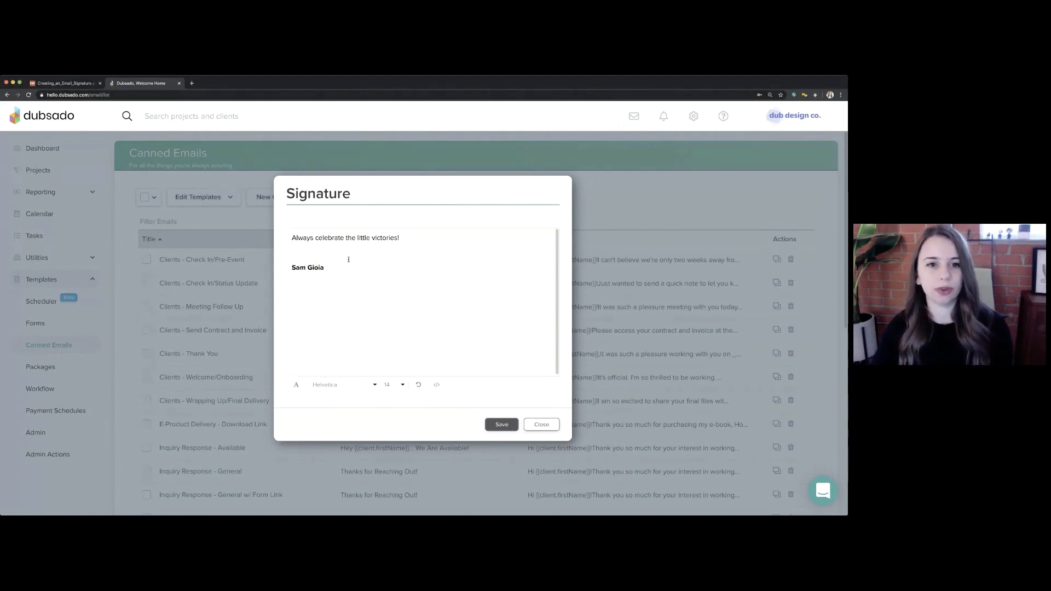
{"action": "left_click", "coordinate": [297, 386]}
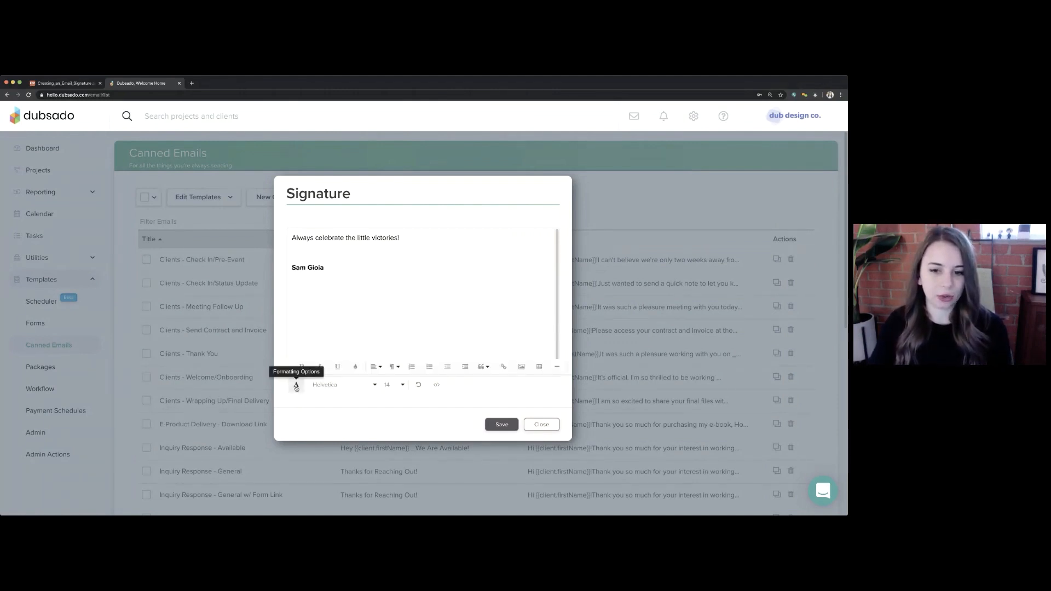
{"action": "left_click", "coordinate": [522, 368]}
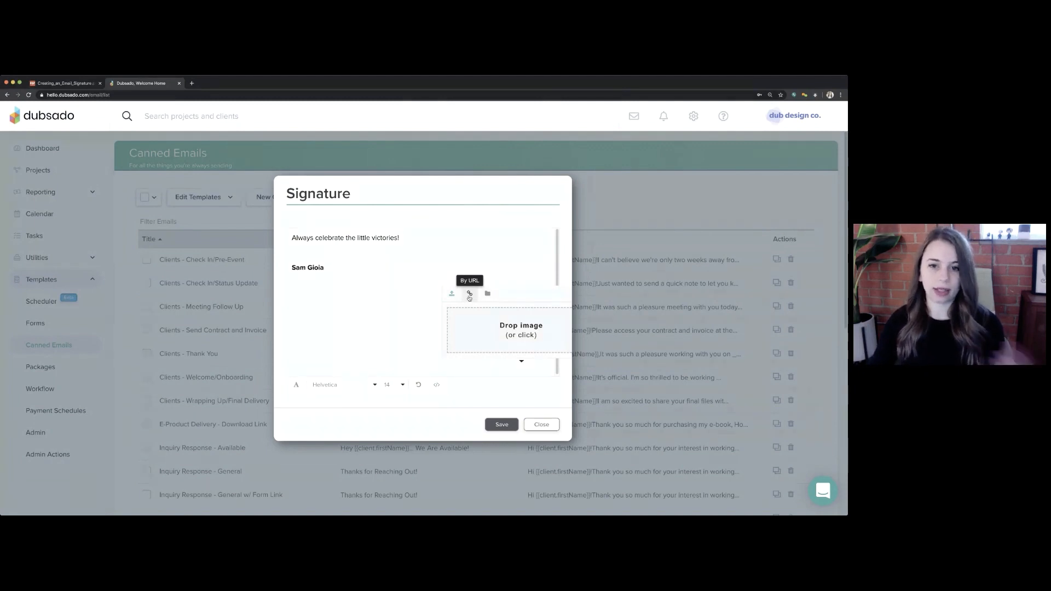
{"action": "left_click", "coordinate": [514, 329]}
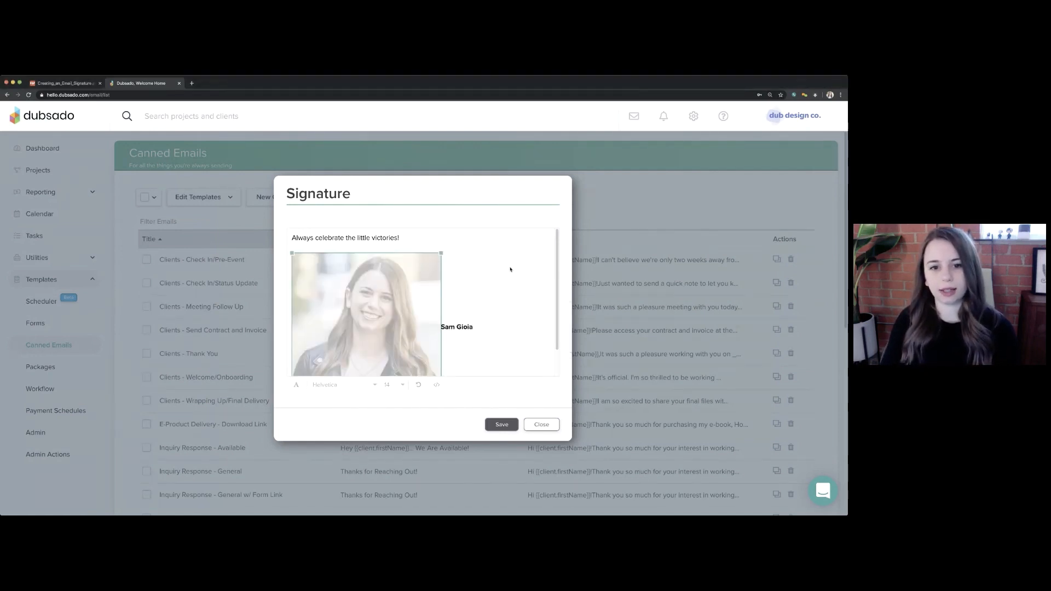
{"action": "left_click", "coordinate": [502, 298]}
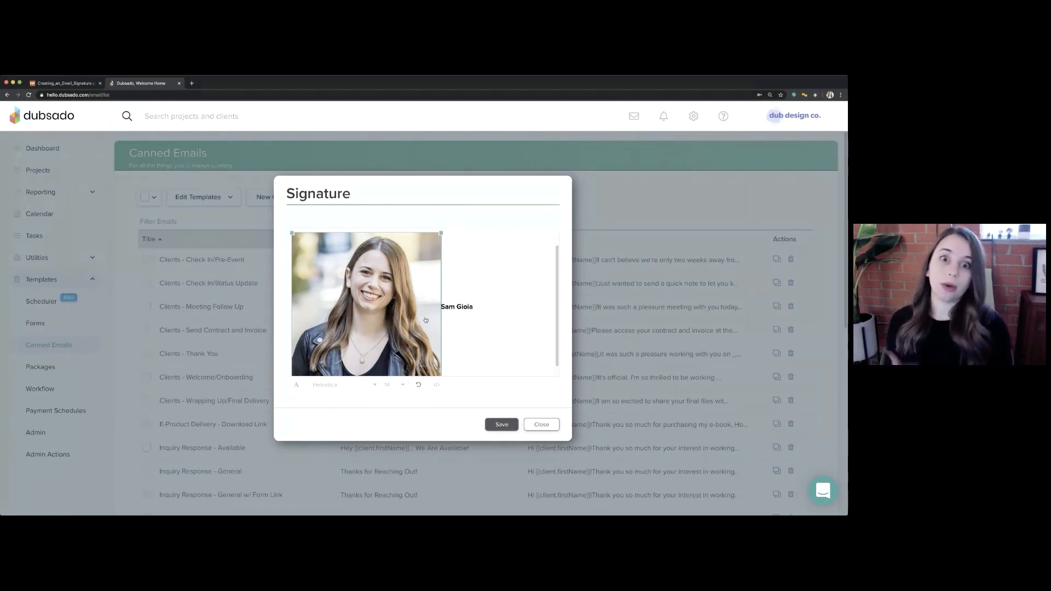
{"action": "key", "text": "BackSpace"}
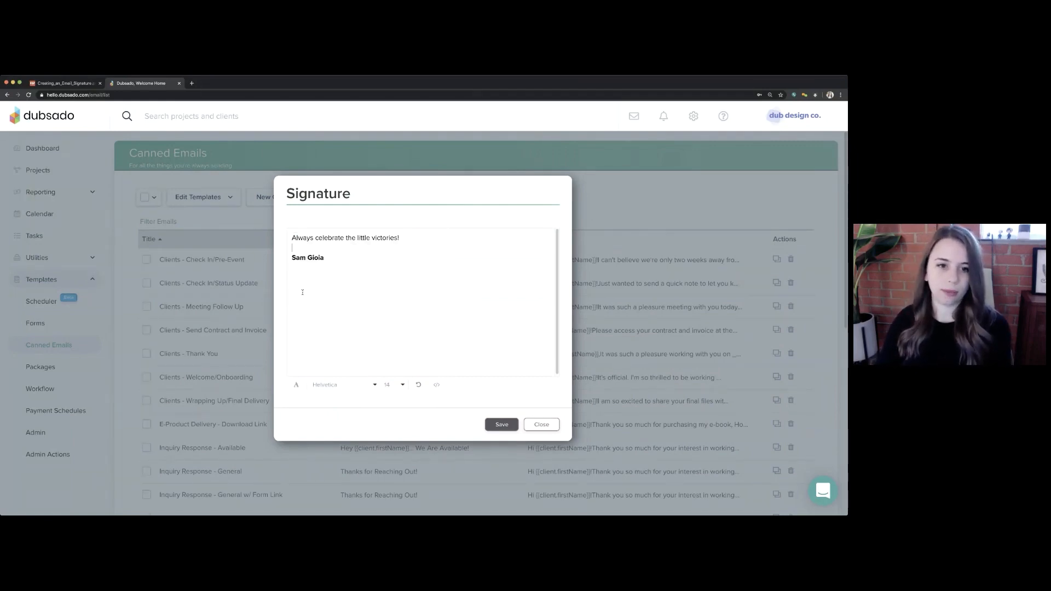
Add a line above the sender's name and insert the uploaded circular headshot there
{"action": "key", "text": "Return"}
{"action": "left_click", "coordinate": [296, 384]}
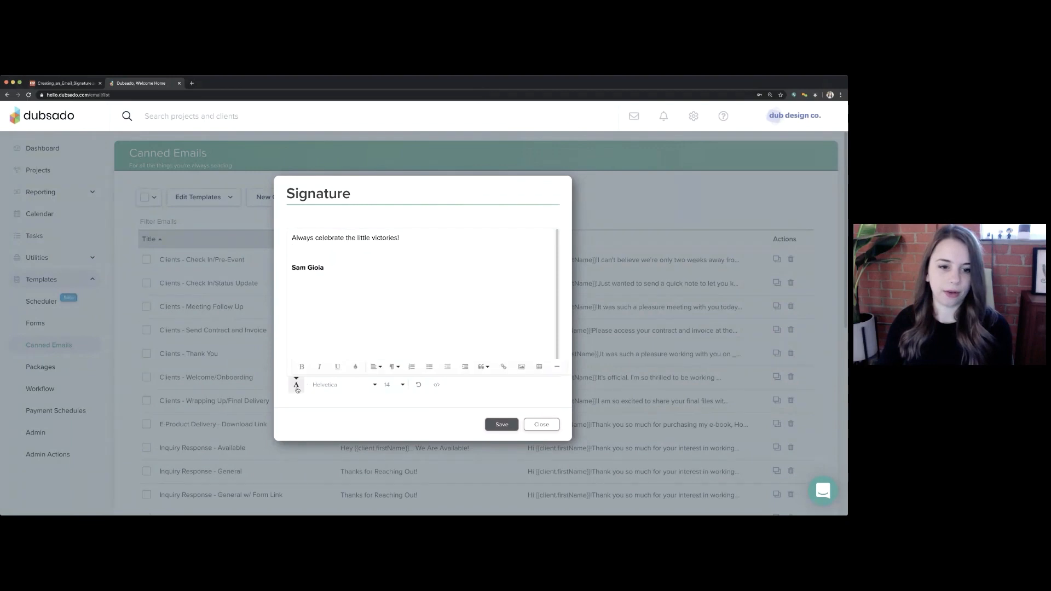
{"action": "left_click", "coordinate": [520, 367]}
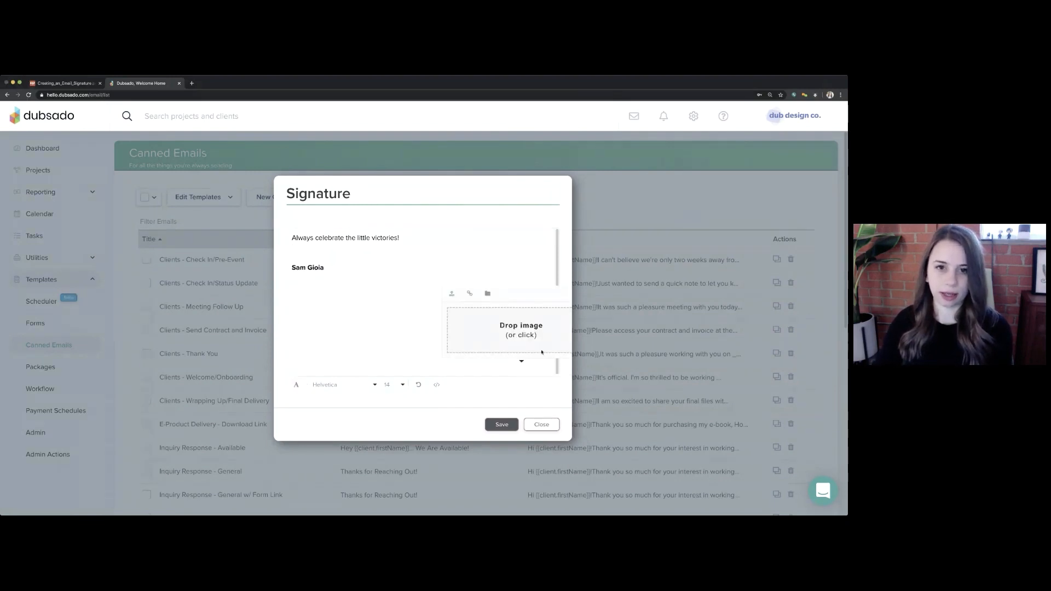
{"action": "left_click", "coordinate": [509, 334]}
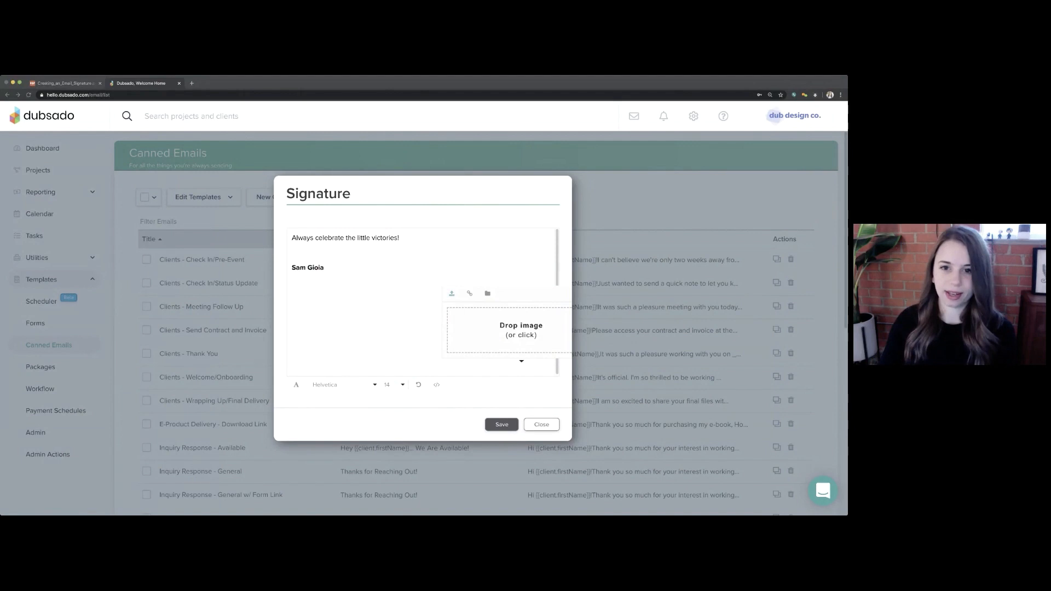
{"action": "double_click", "coordinate": [545, 244]}
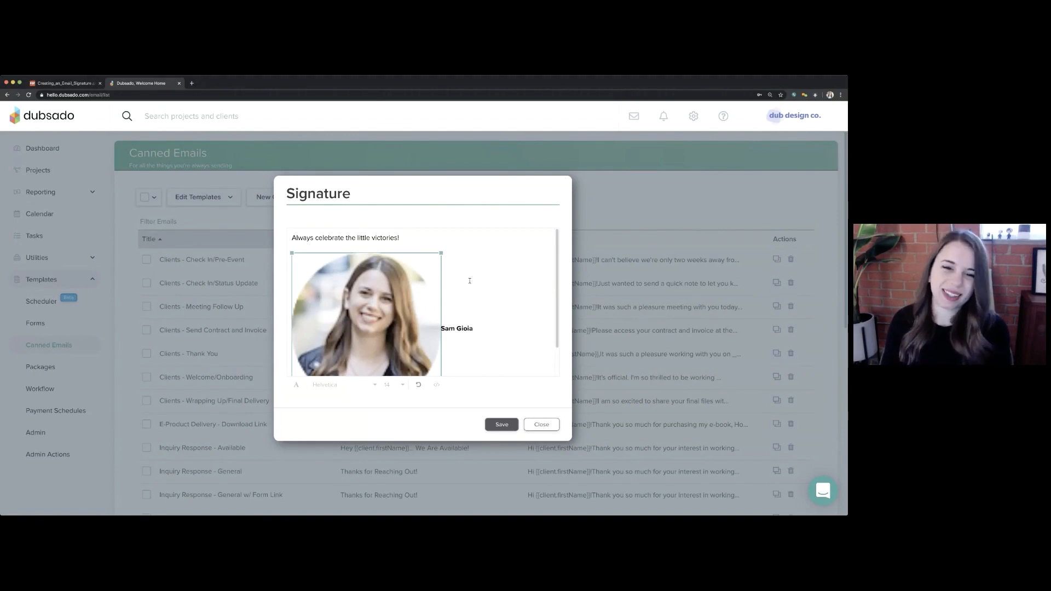
Shrink the circular headshot to a small thumbnail beside the sender's name
{"action": "scroll", "coordinate": [462, 289], "scroll_direction": "down", "scroll_amount": 1}
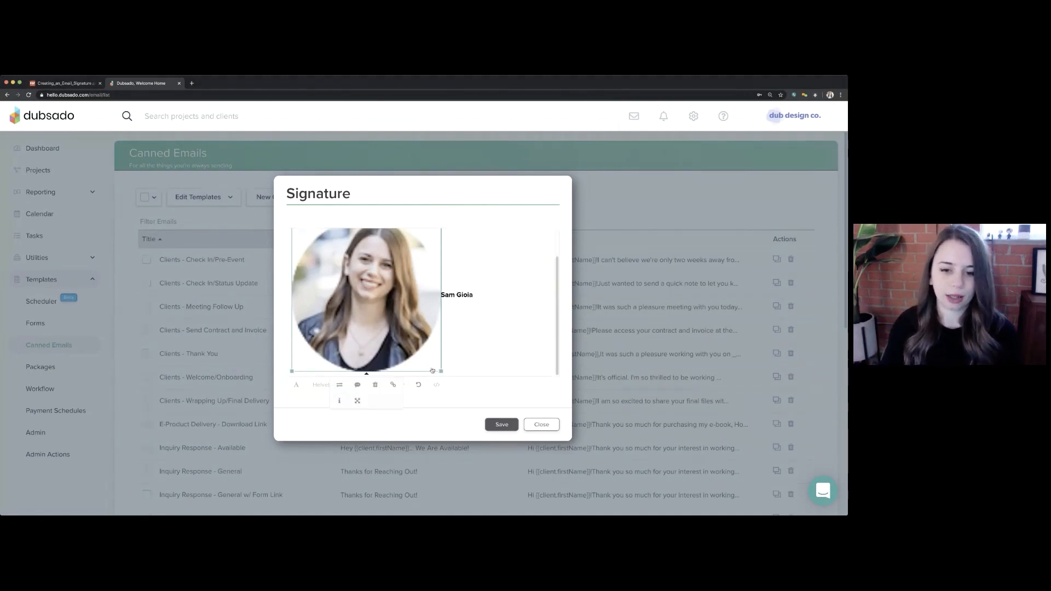
{"action": "mouse_move", "coordinate": [441, 371]}
{"action": "left_mouse_down"}
{"action": "mouse_move", "coordinate": [399, 362]}
{"action": "mouse_move", "coordinate": [346, 325]}
{"action": "mouse_move", "coordinate": [310, 280]}
{"action": "mouse_move", "coordinate": [413, 364]}
{"action": "mouse_move", "coordinate": [340, 279]}
{"action": "mouse_move", "coordinate": [320, 271]}
{"action": "mouse_move", "coordinate": [318, 279]}
{"action": "left_mouse_up"}
{"action": "left_click", "coordinate": [378, 284]}
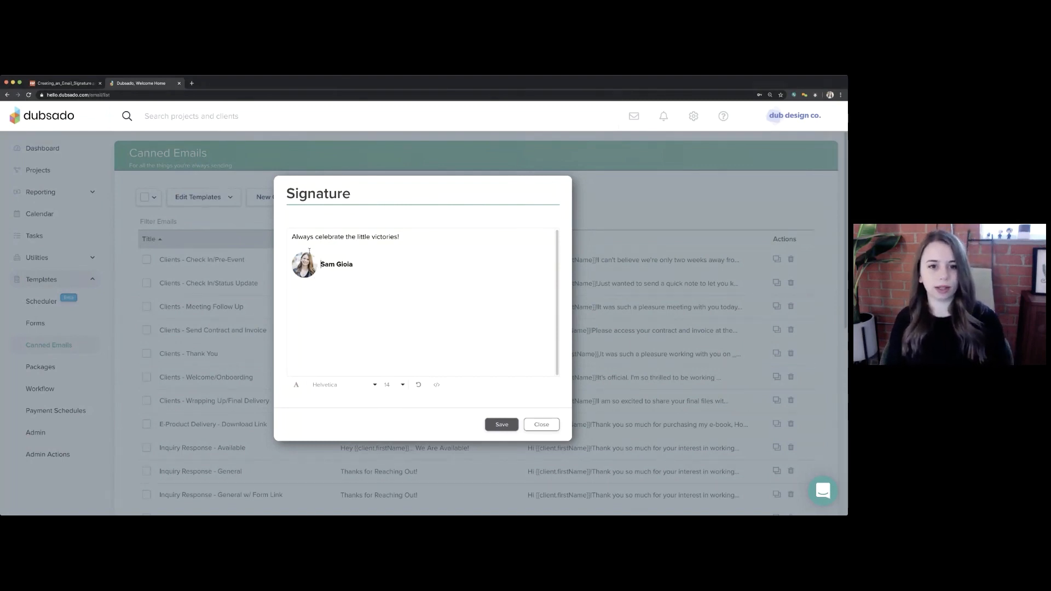
Remove the spaces before the sender's name and move the name below the headshot, leaving a gap between them
{"action": "key", "text": "BackSpace"}
{"action": "key", "text": "BackSpace"}
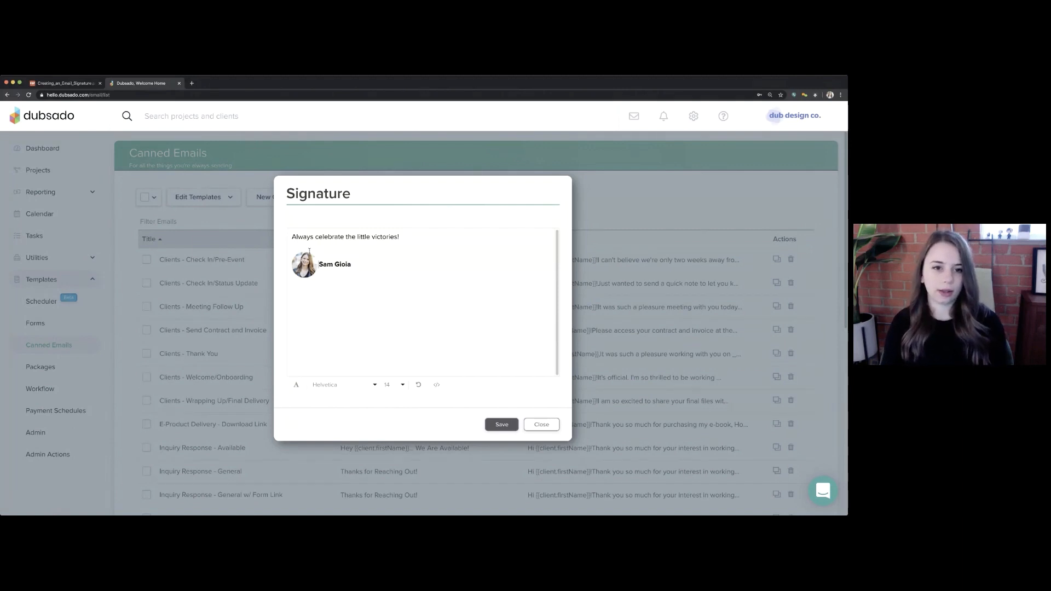
{"action": "key", "text": "Return"}
{"action": "key", "text": "Return"}
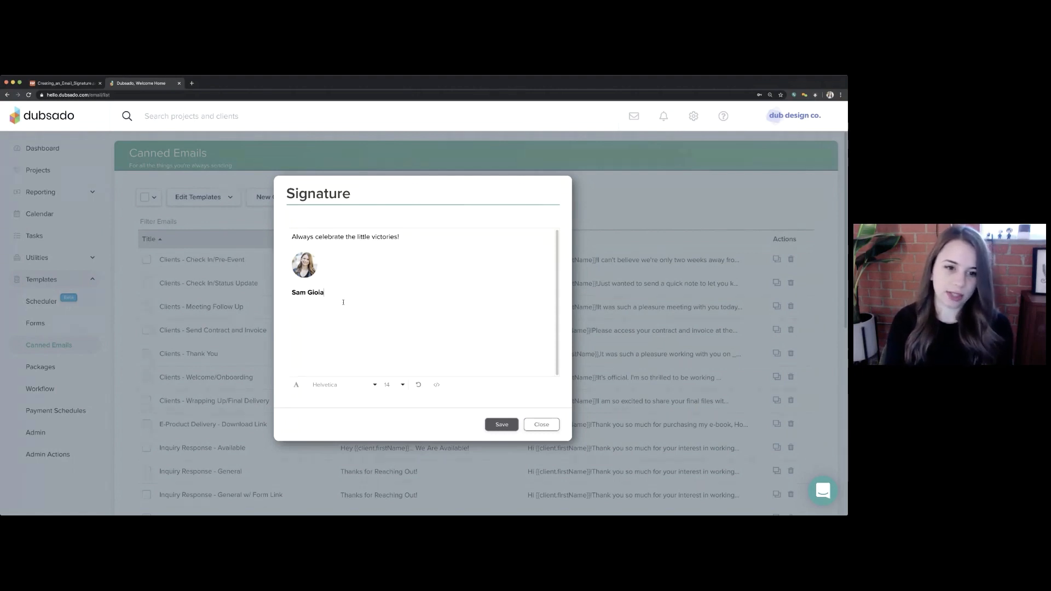
Add the job title line "Account Solutions, Dubsado" directly beneath the sender's name
{"action": "key", "text": "Return"}
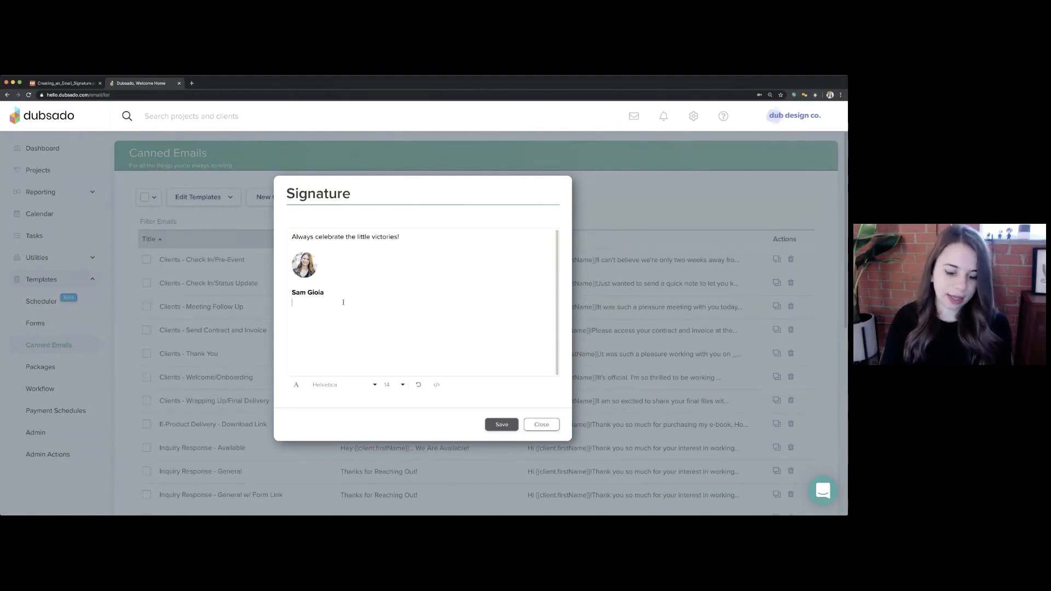
{"action": "type", "text": "Account "}
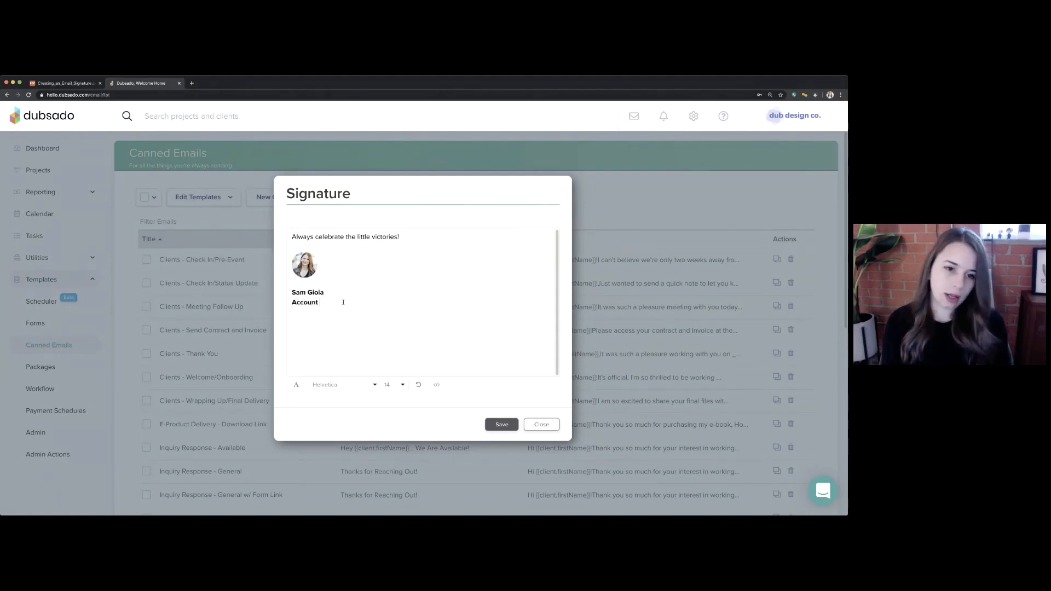
{"action": "type", "text": "Soluti"}
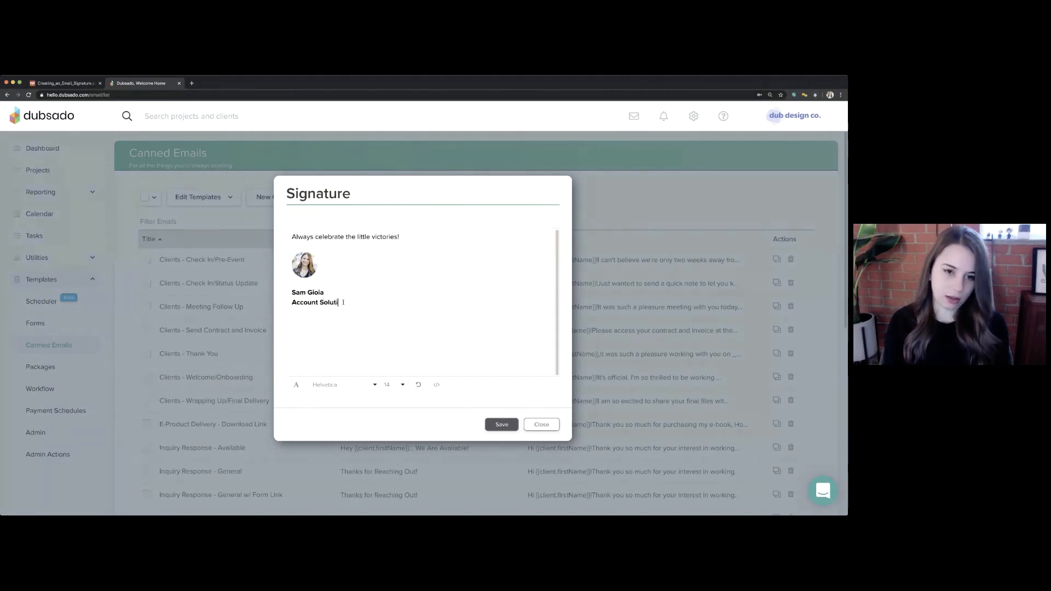
{"action": "type", "text": "ons, Dubsado"}
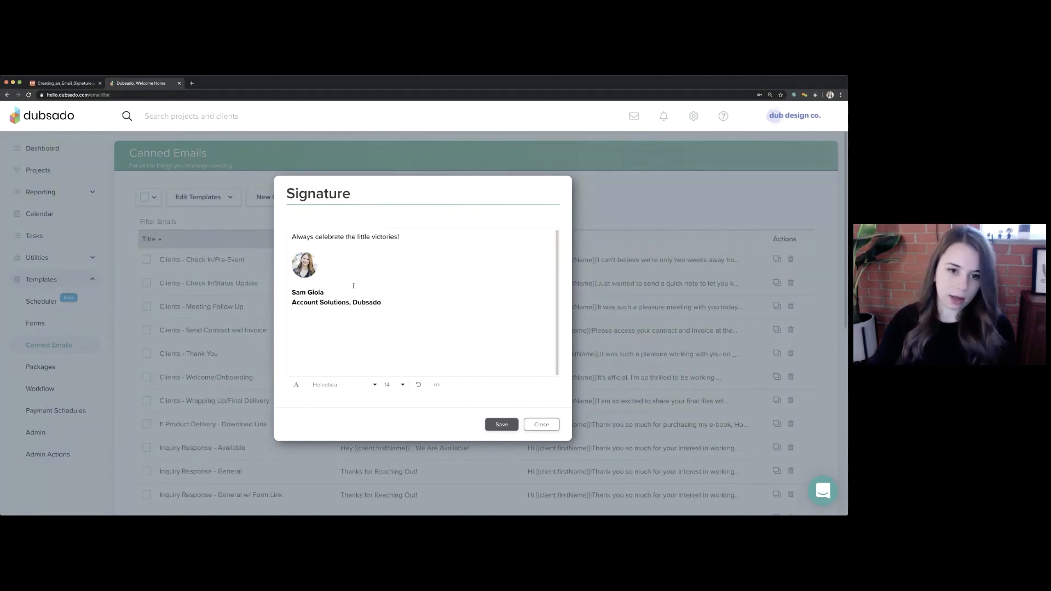
Remove the bold formatting from the "Account Solutions, Dubsado" line and make it italic
{"action": "key", "text": "super+shift+Left"}
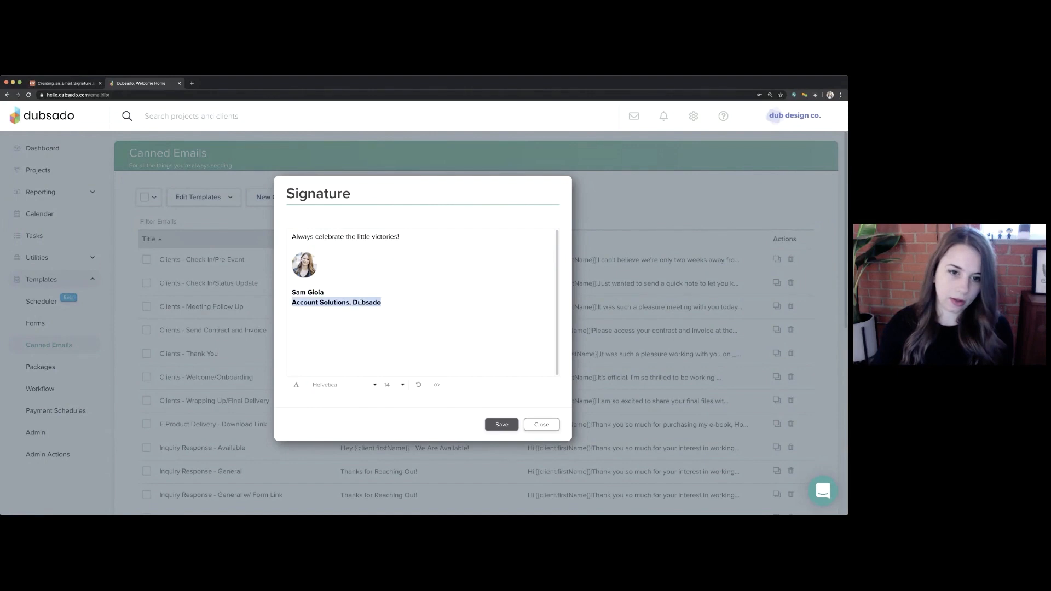
{"action": "left_click_drag", "start_coordinate": [396, 303], "coordinate": [293, 313]}
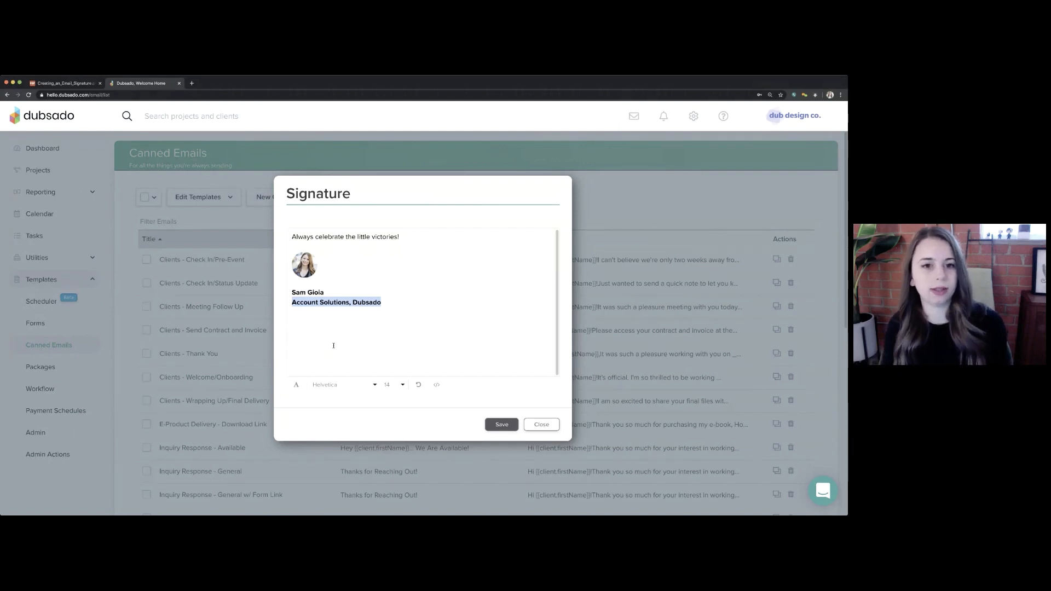
{"action": "double_click", "coordinate": [322, 294]}
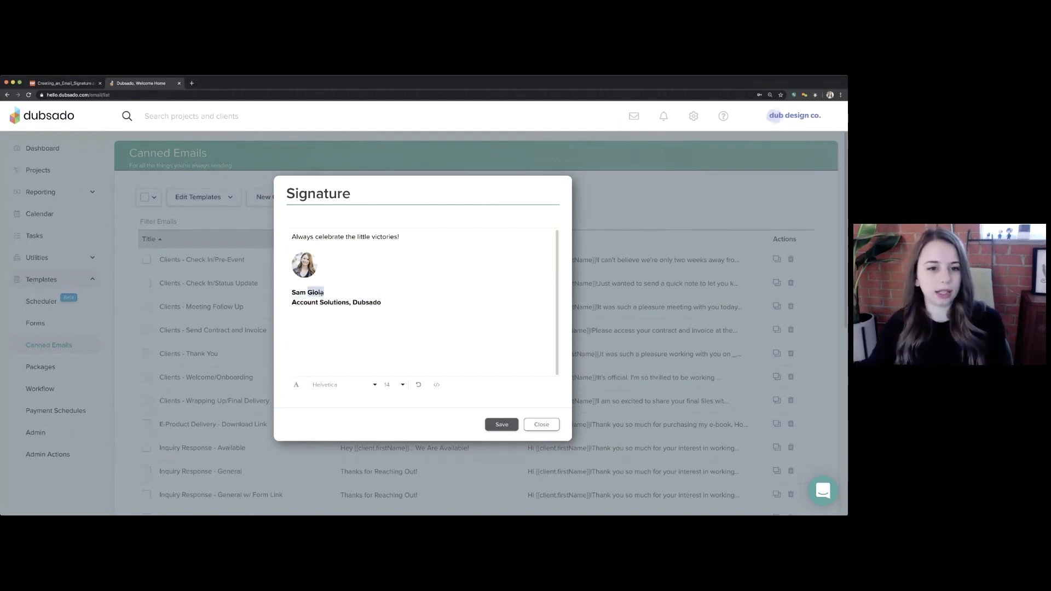
{"action": "left_click_drag", "start_coordinate": [325, 293], "coordinate": [283, 293]}
{"action": "left_click", "coordinate": [367, 296]}
{"action": "left_click_drag", "start_coordinate": [383, 304], "coordinate": [287, 305]}
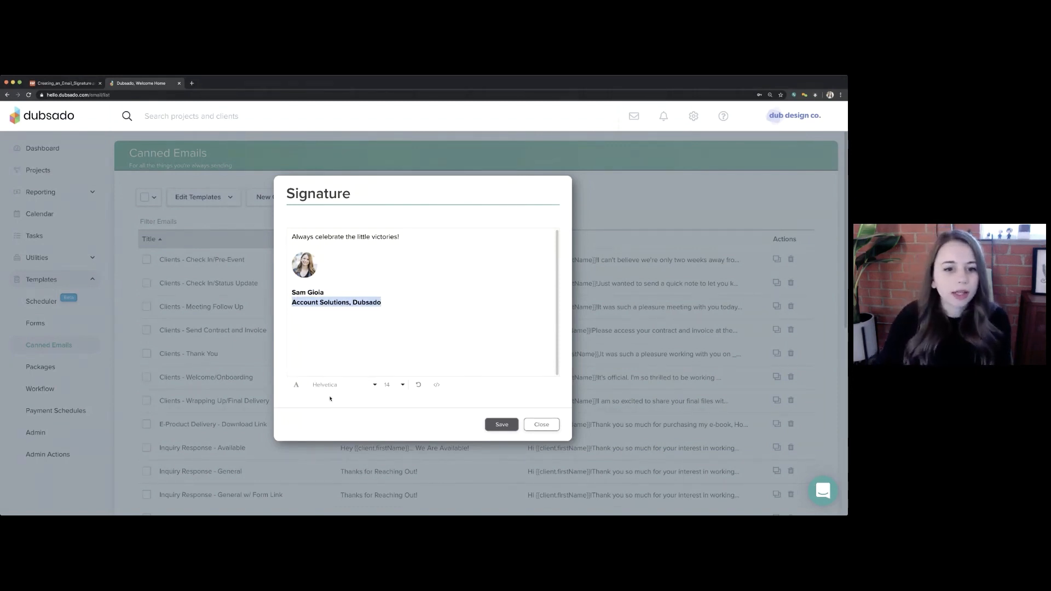
{"action": "left_click", "coordinate": [290, 381]}
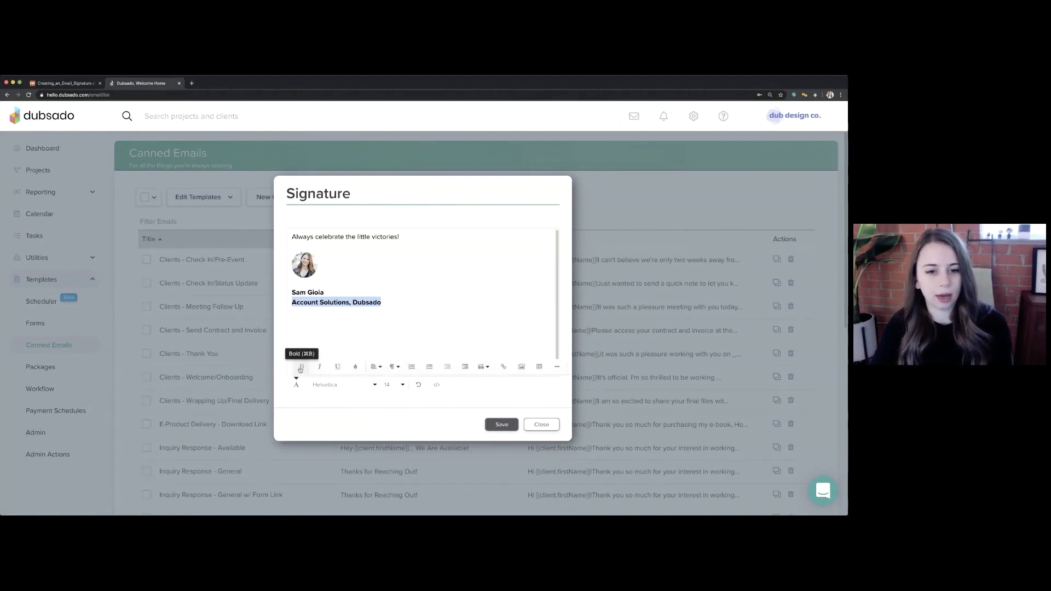
{"action": "left_click", "coordinate": [301, 369]}
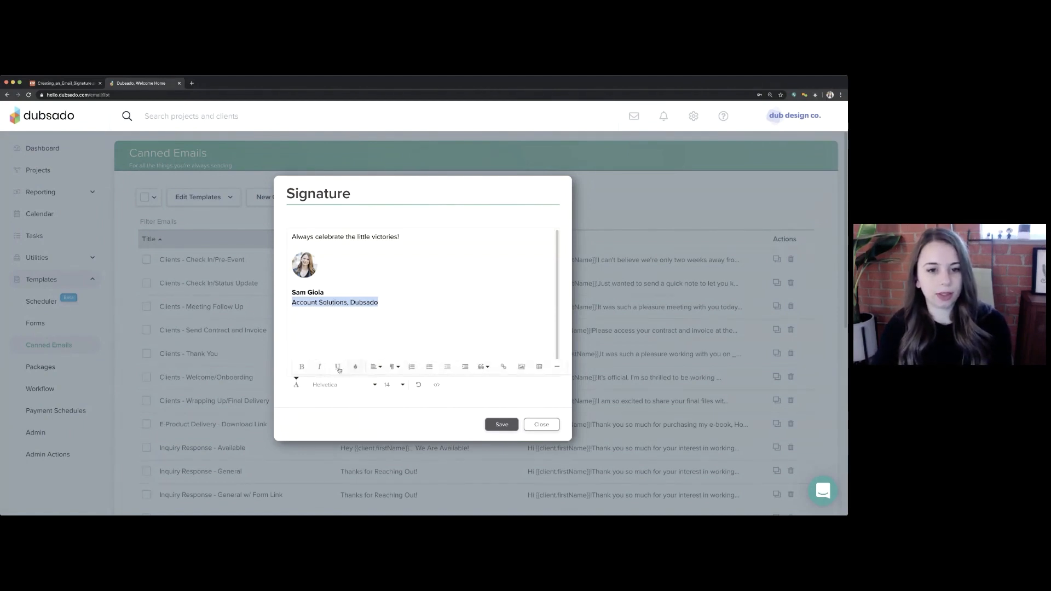
{"action": "left_click", "coordinate": [319, 368]}
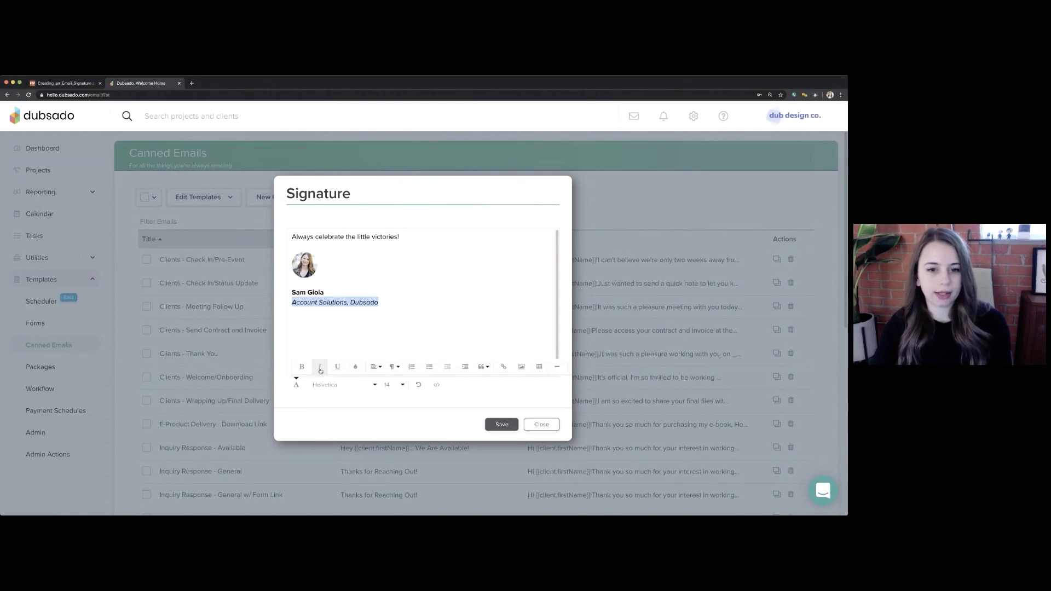
Set the text color of the job title line to the grey hex value #999
{"action": "left_click", "coordinate": [355, 367]}
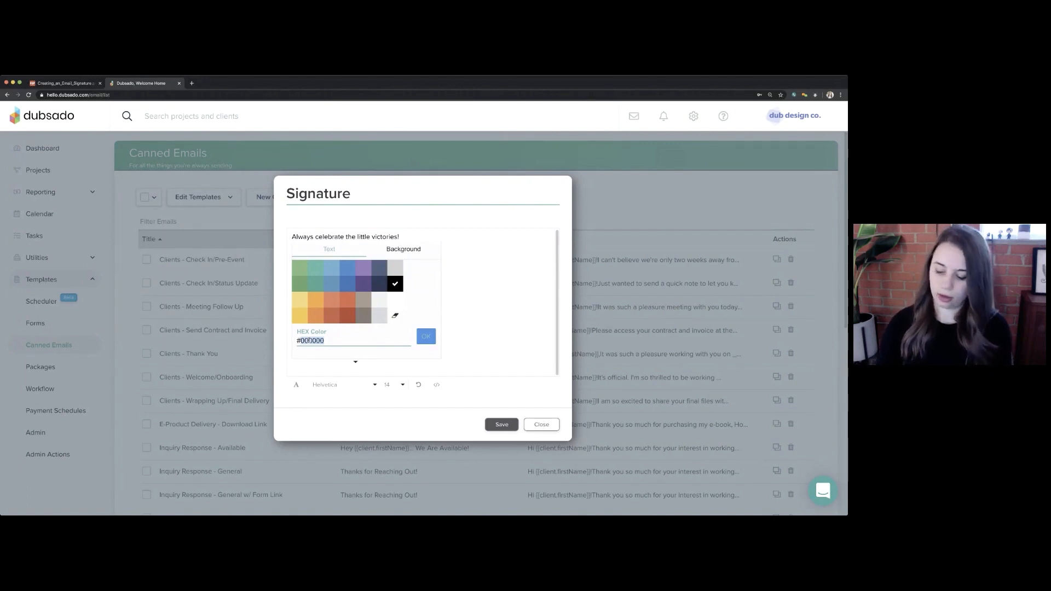
{"action": "type", "text": "999"}
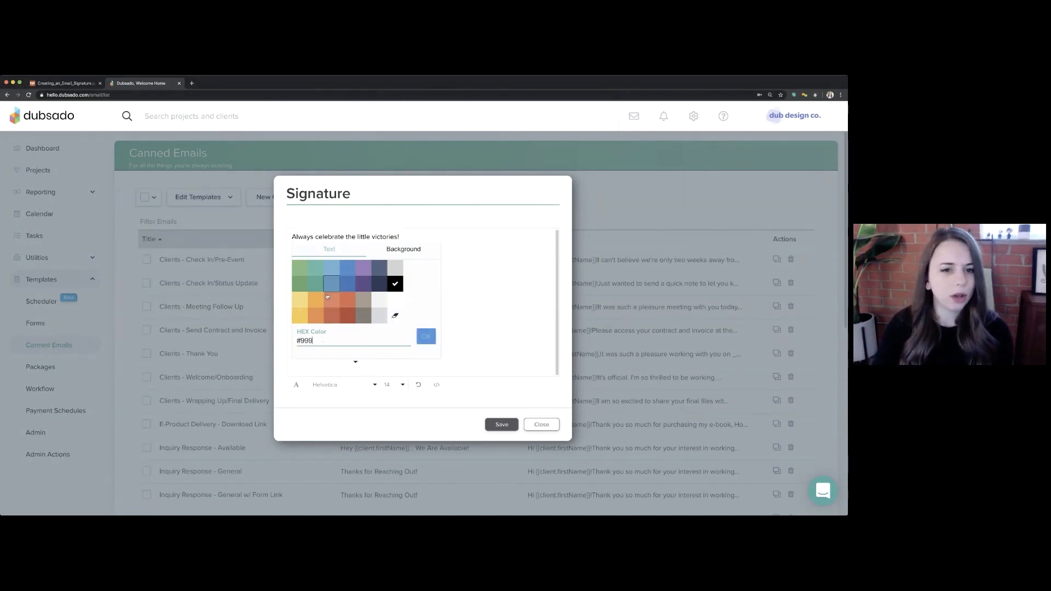
{"action": "left_click", "coordinate": [426, 336]}
{"action": "left_click", "coordinate": [349, 331]}
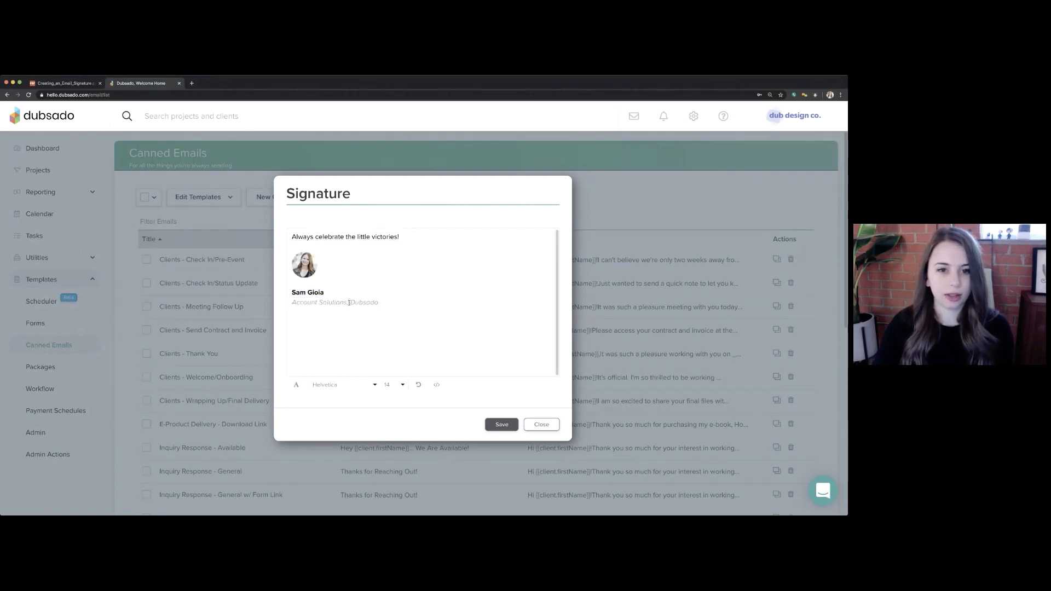
Reduce the font size of the job title line to 12
{"action": "triple_click", "coordinate": [348, 302]}
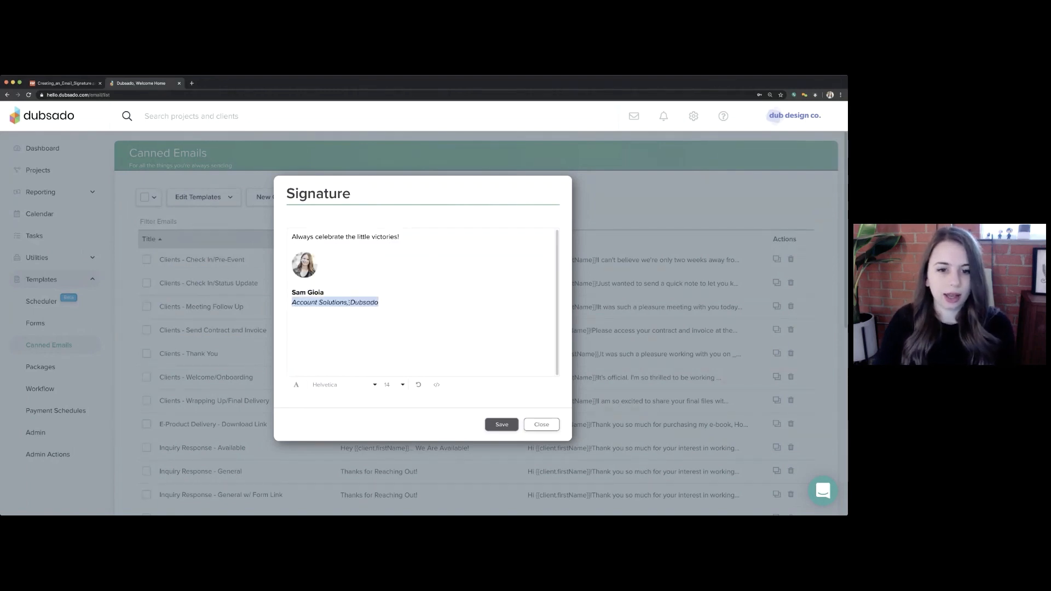
{"action": "left_click", "coordinate": [403, 388]}
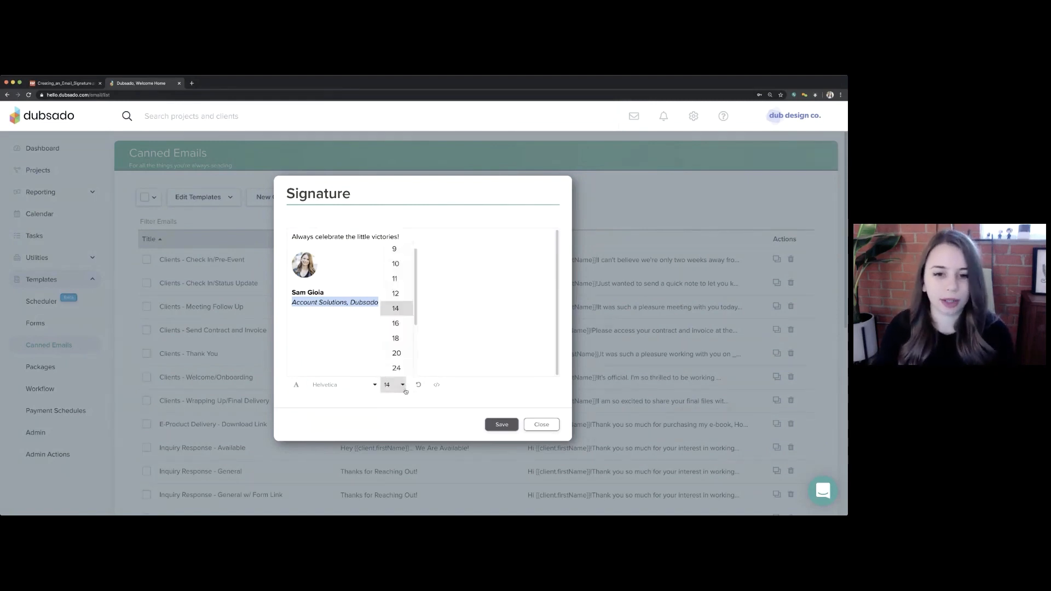
{"action": "left_click", "coordinate": [396, 294]}
{"action": "left_click", "coordinate": [373, 315]}
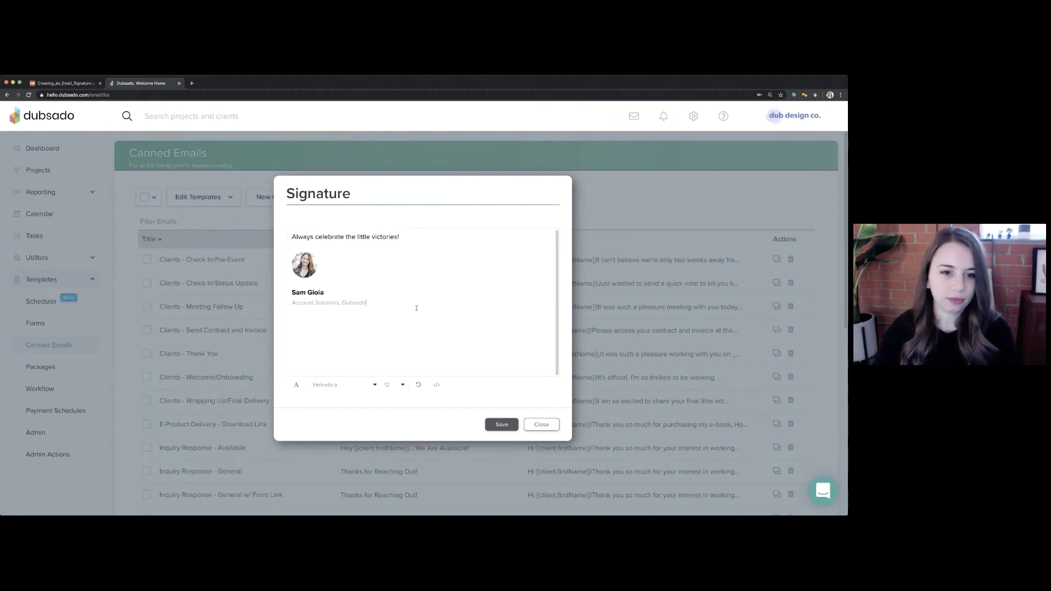
Add the line "Find me on Facebook!" below the job title, separated from it by a blank line
{"action": "key", "text": "Return"}
{"action": "key", "text": "Return"}
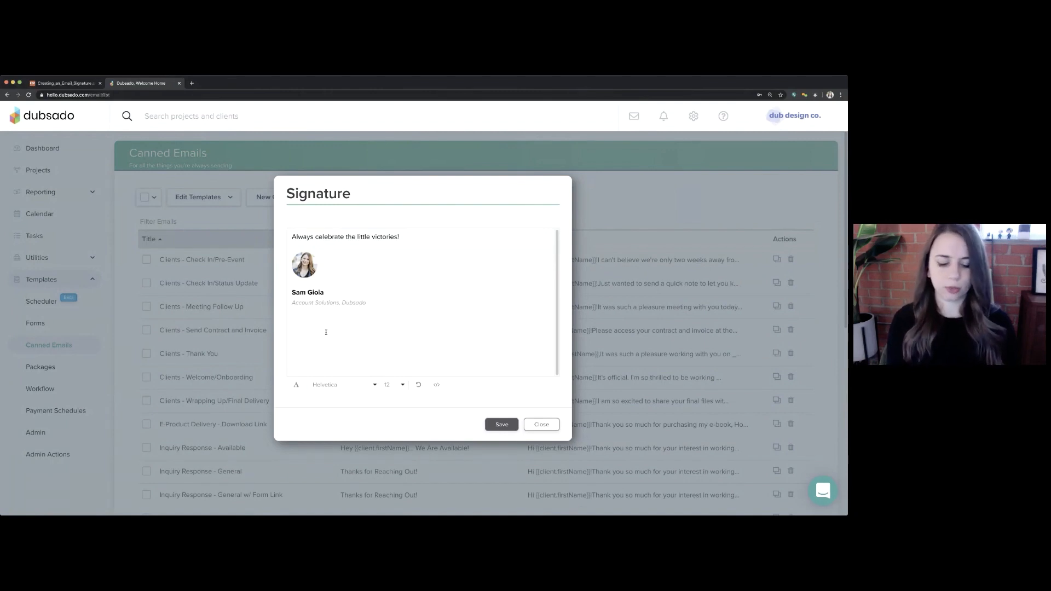
{"action": "type", "text": "Faceb"}
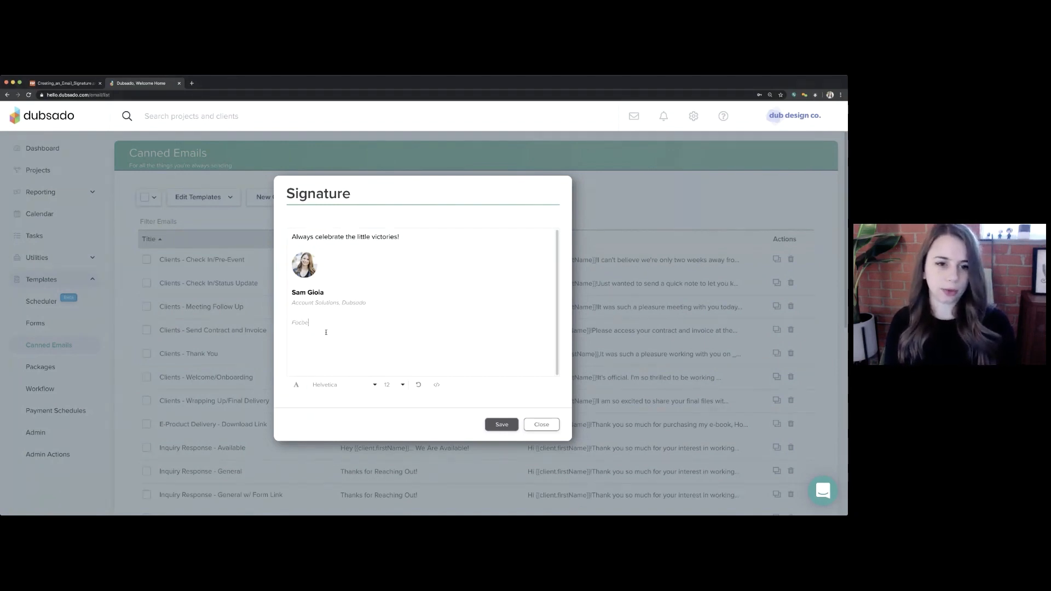
{"action": "type", "text": "ook"}
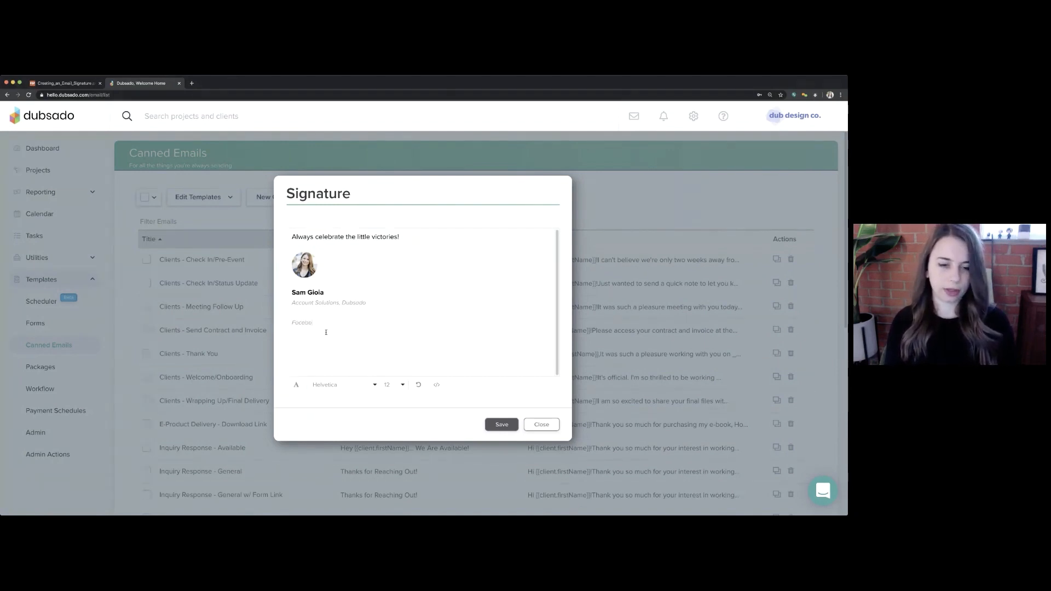
{"action": "double_click", "coordinate": [311, 322]}
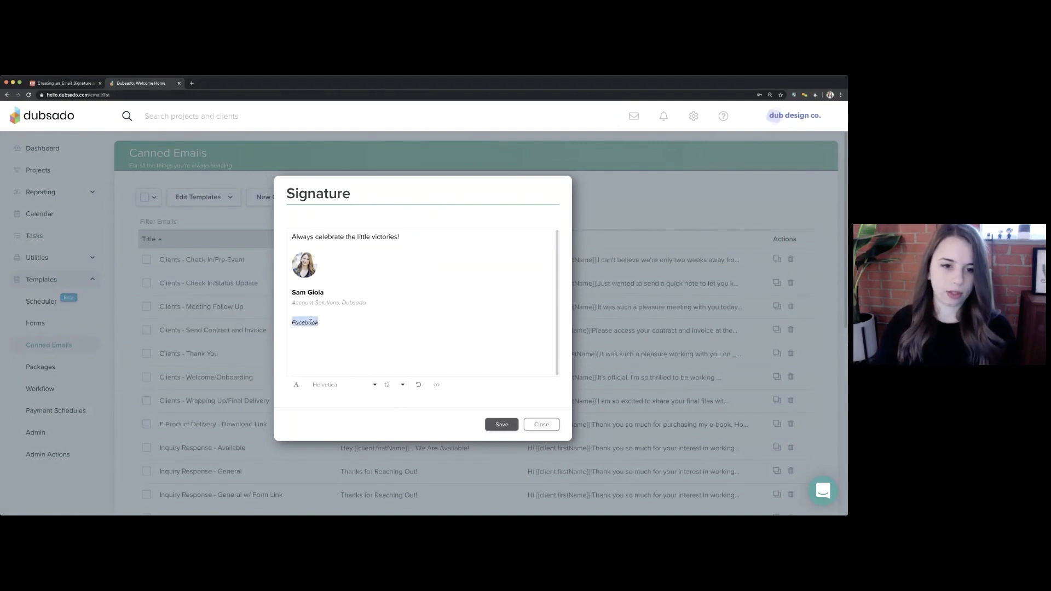
{"action": "left_click", "coordinate": [293, 321]}
{"action": "type", "text": "Find me on"}
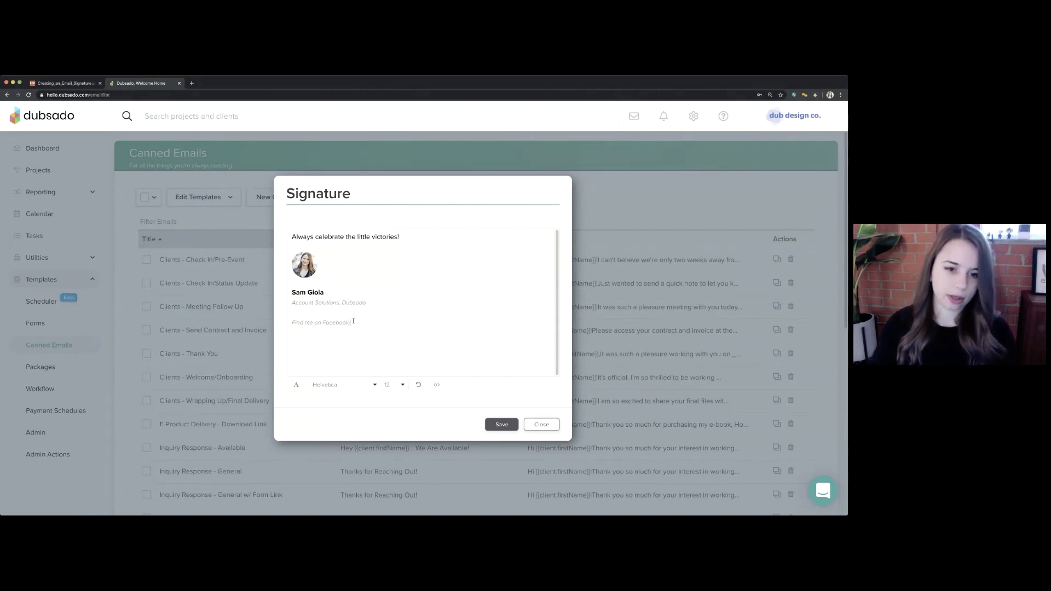
Remove the italics from the "Find me on Facebook!" line and color its text blue from the palette
{"action": "left_click_drag", "start_coordinate": [353, 322], "coordinate": [291, 322]}
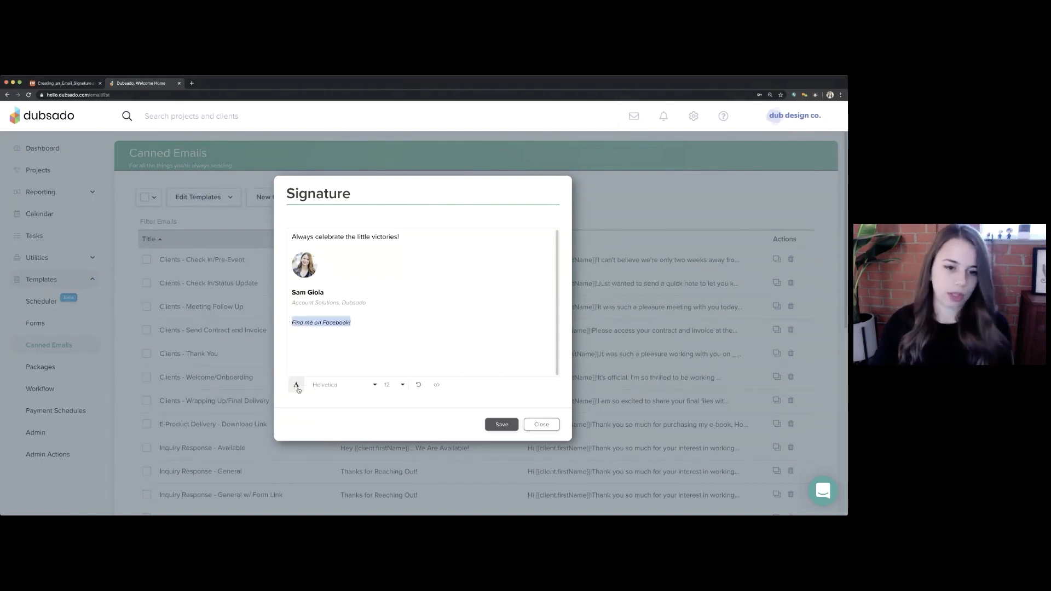
{"action": "left_click", "coordinate": [321, 366]}
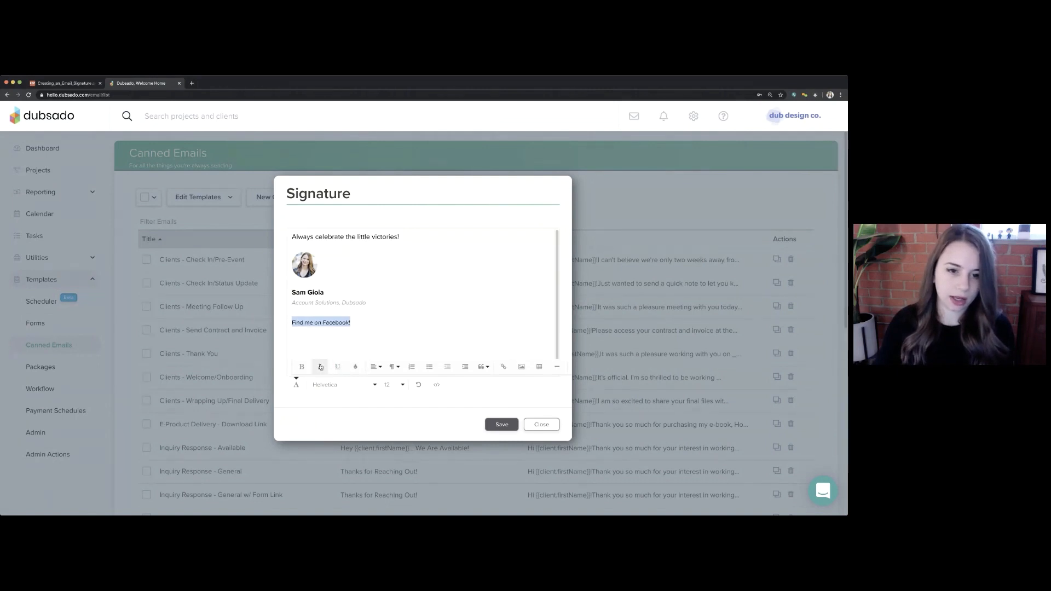
{"action": "left_click", "coordinate": [355, 367]}
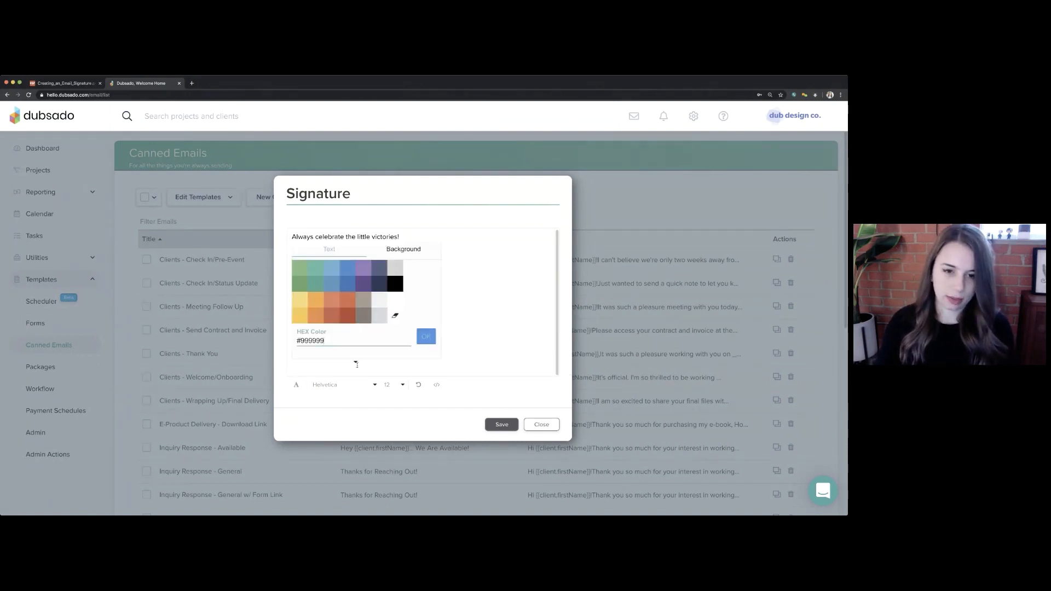
{"action": "left_click", "coordinate": [347, 283]}
{"action": "left_click", "coordinate": [362, 329]}
Turn the "Find me on Facebook!" text into a hyperlink with the placeholder URL "#"
{"action": "left_click_drag", "start_coordinate": [372, 321], "coordinate": [286, 326]}
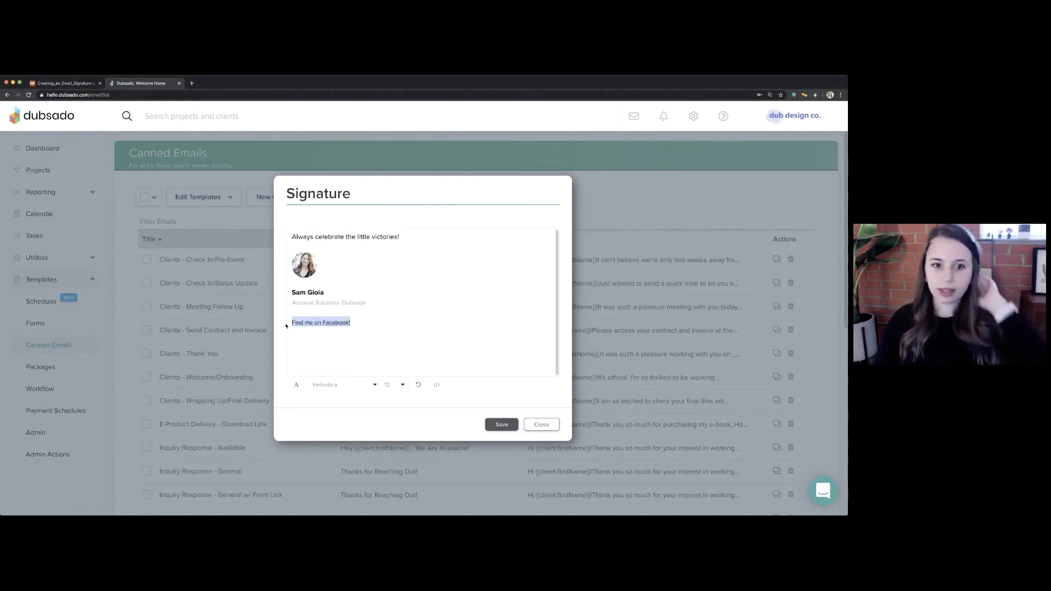
{"action": "left_click", "coordinate": [296, 386]}
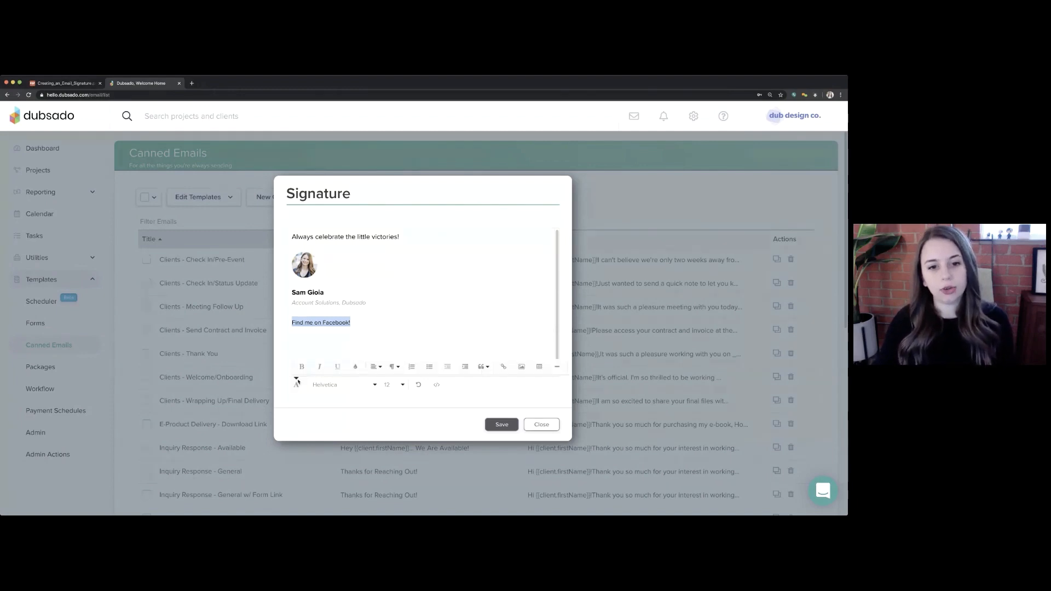
{"action": "left_click", "coordinate": [504, 368]}
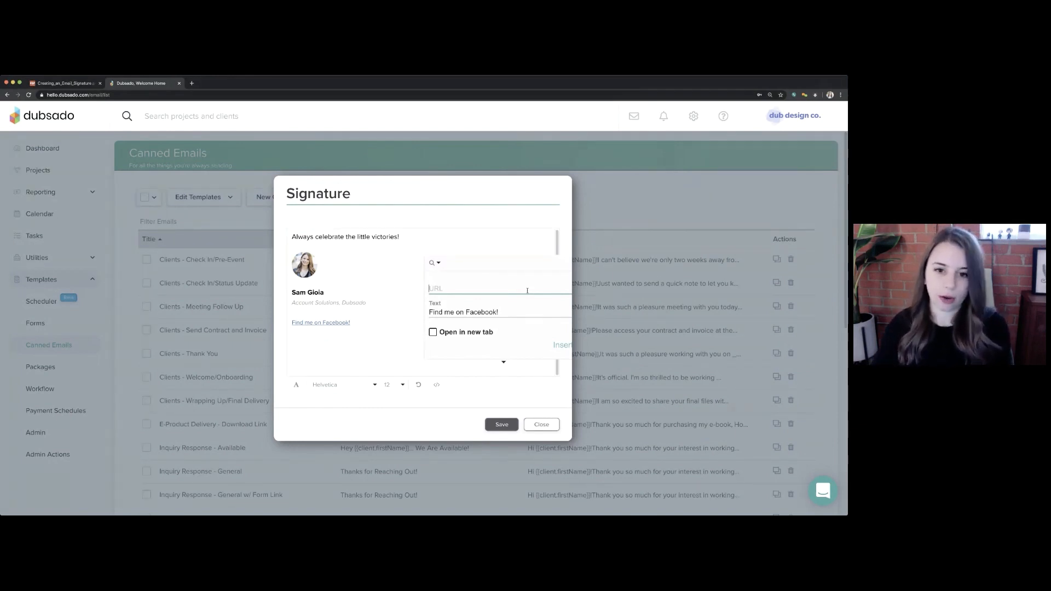
{"action": "type", "text": "#"}
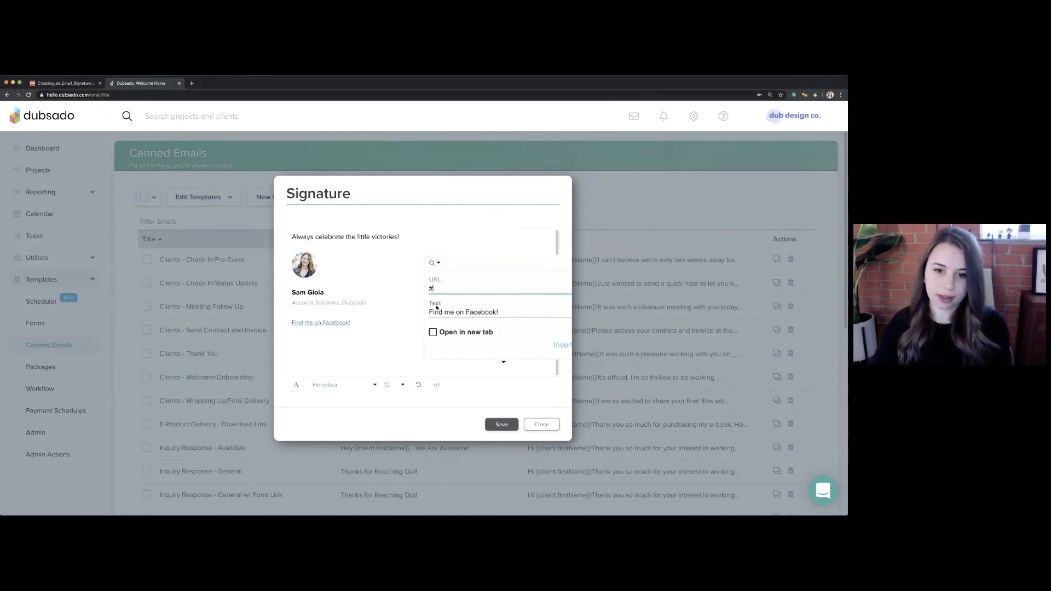
{"action": "left_click", "coordinate": [559, 346]}
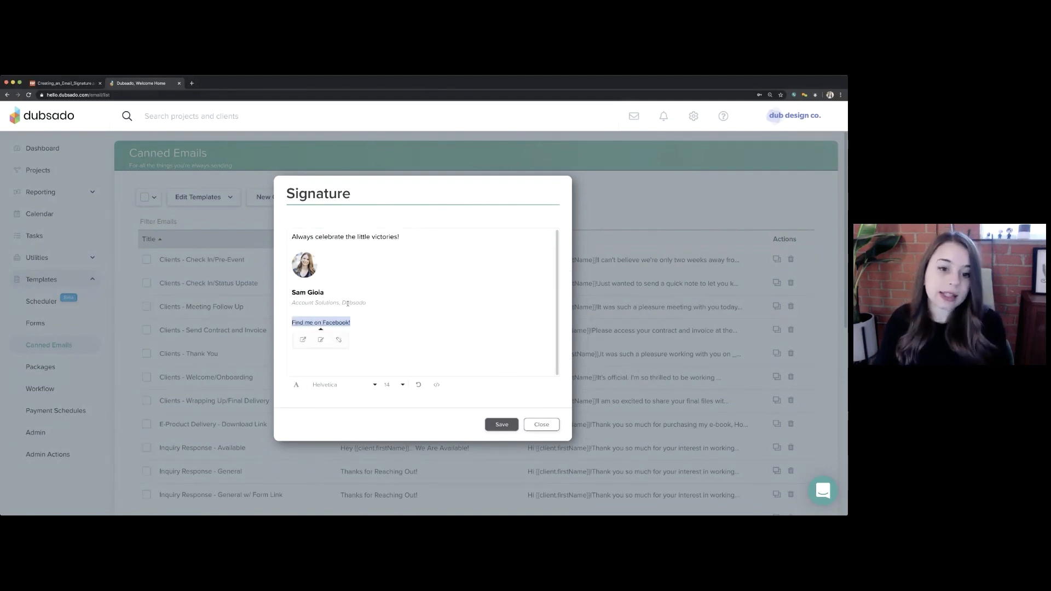
Check the link settings of the "Find me on Facebook!" text without changing them
{"action": "left_click", "coordinate": [327, 323]}
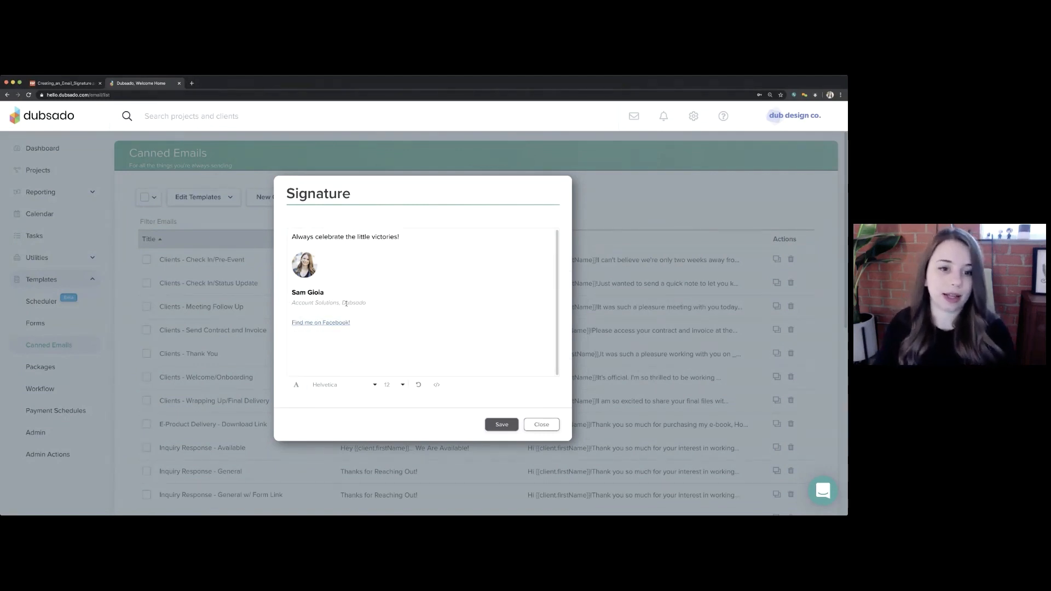
{"action": "left_click", "coordinate": [328, 323]}
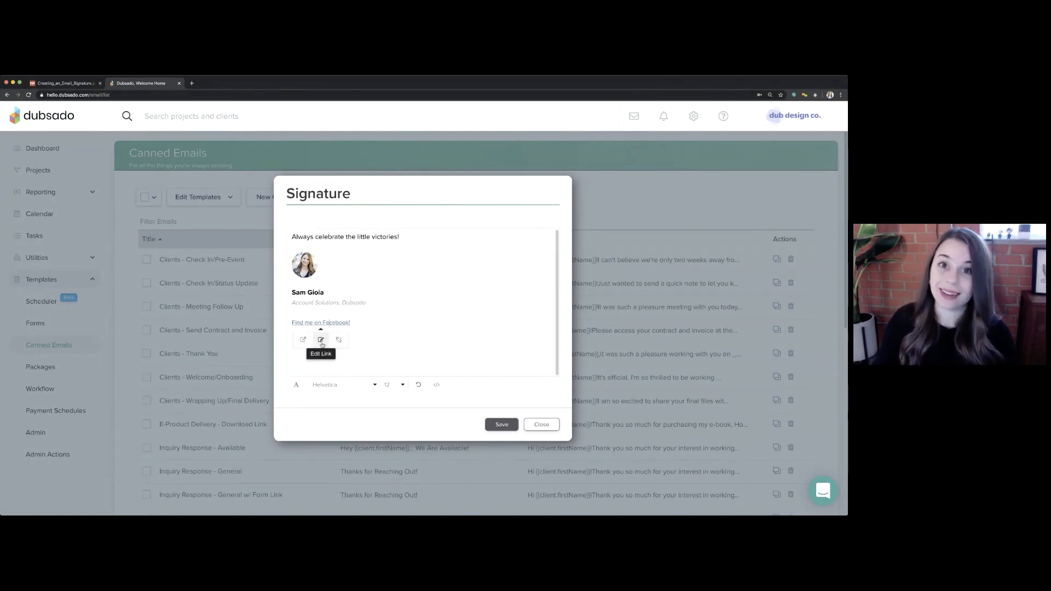
{"action": "left_click", "coordinate": [321, 341]}
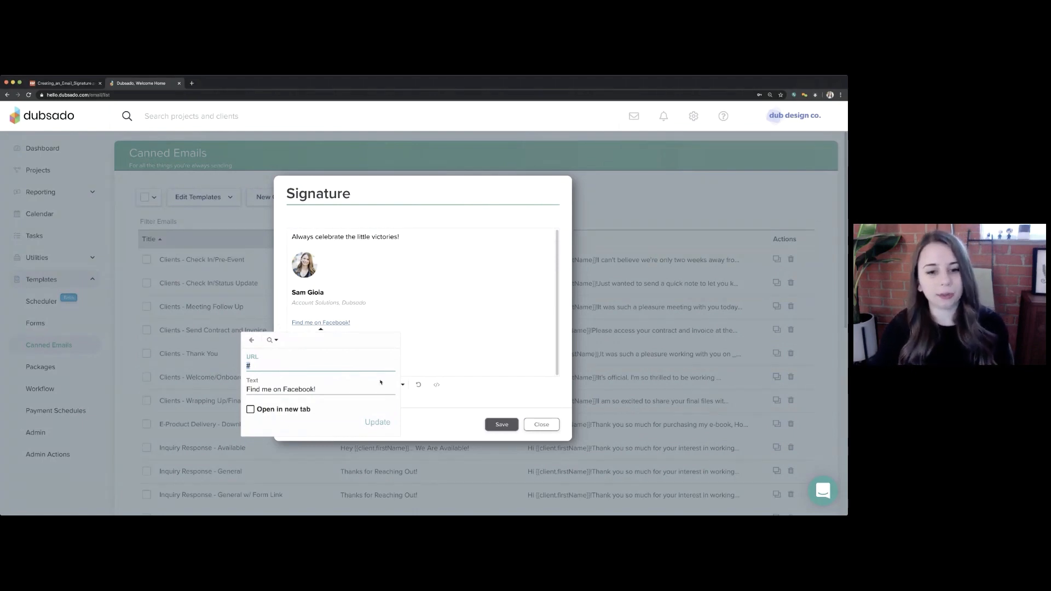
{"action": "left_click", "coordinate": [372, 295]}
Delete the "Find me on Facebook!" link text from the signature
{"action": "left_click", "coordinate": [322, 322]}
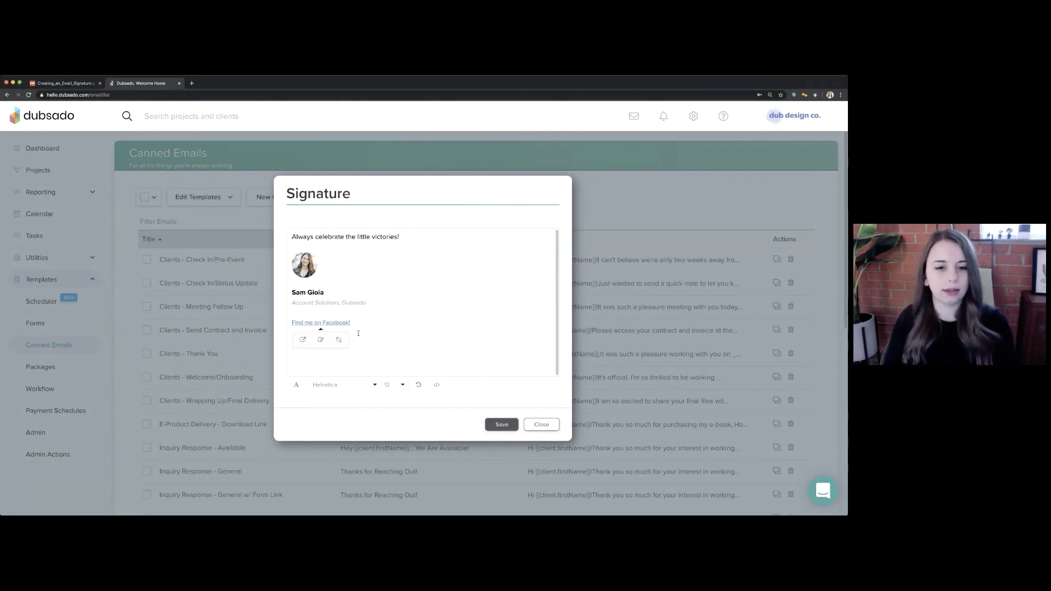
{"action": "left_click_drag", "start_coordinate": [354, 323], "coordinate": [268, 321]}
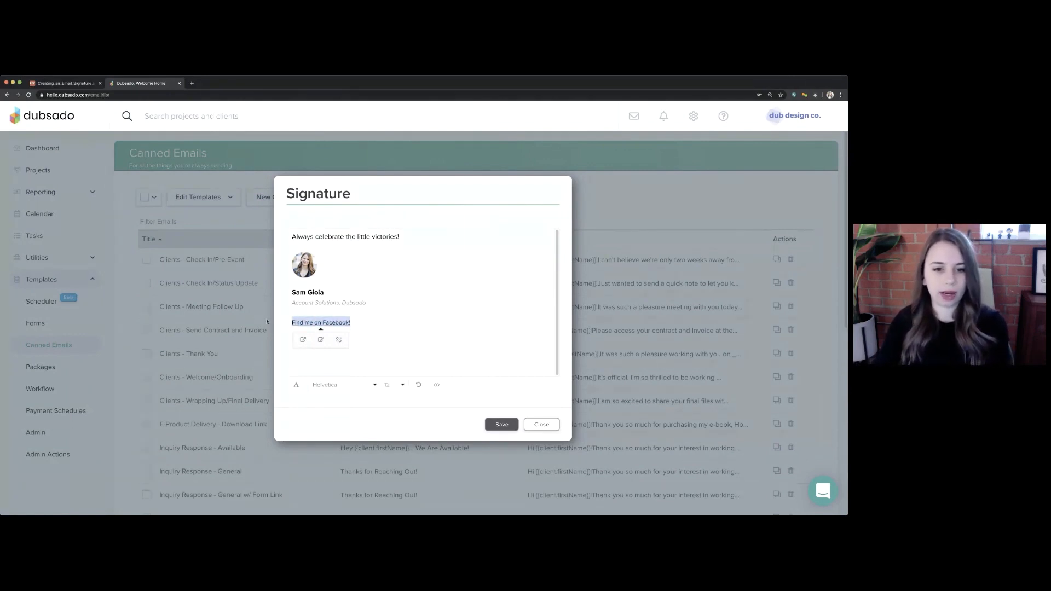
{"action": "key", "text": "BackSpace"}
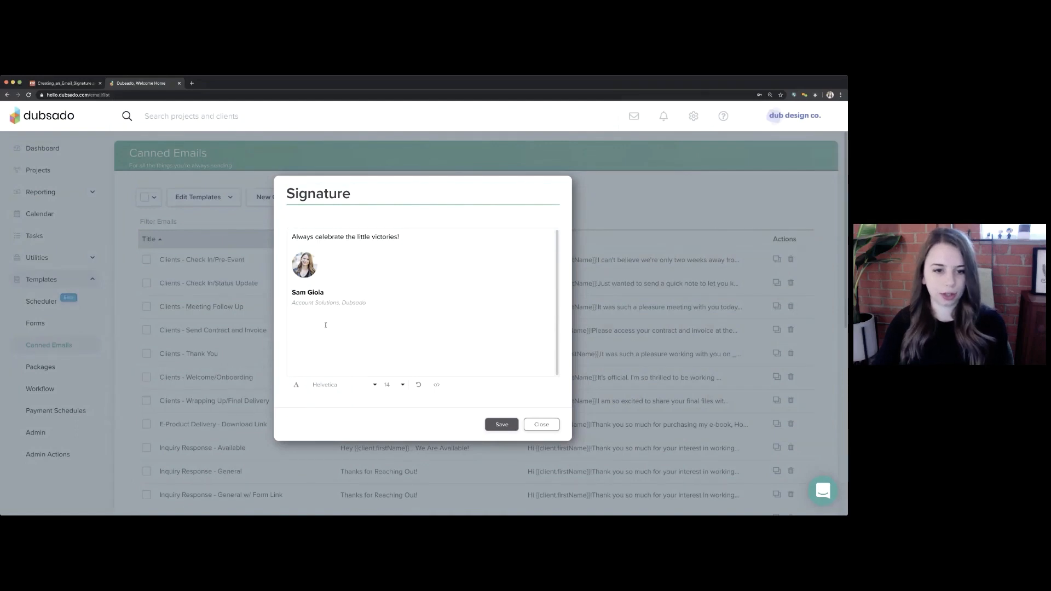
Insert the Instagram logo image below the job title and shrink it to a small icon about 17 px wide
{"action": "left_click", "coordinate": [296, 386]}
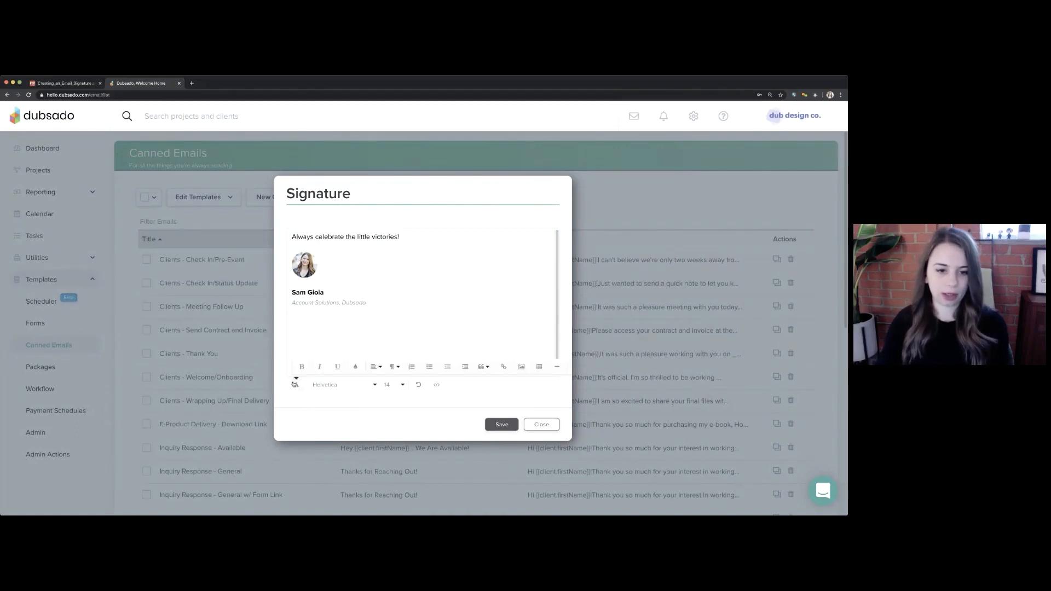
{"action": "left_click", "coordinate": [521, 367]}
{"action": "left_click", "coordinate": [480, 324]}
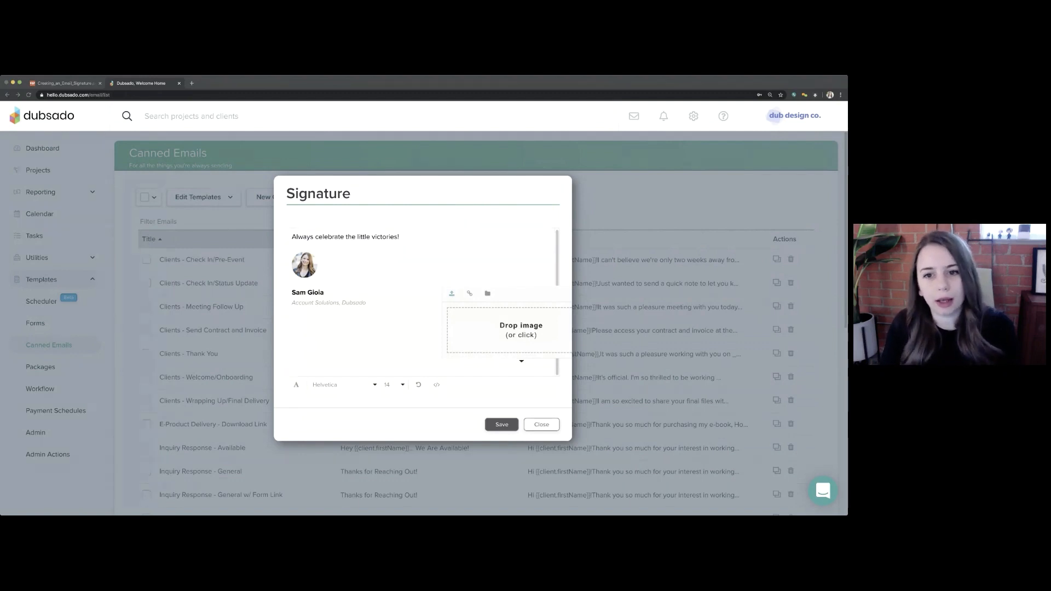
{"action": "left_click", "coordinate": [537, 243]}
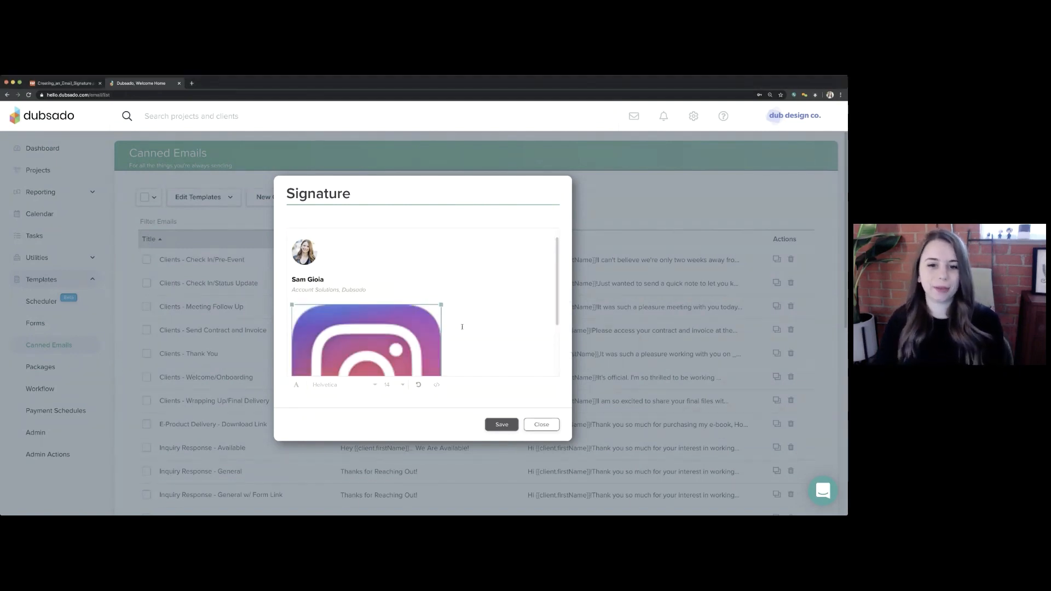
{"action": "scroll", "coordinate": [448, 329], "scroll_direction": "down", "scroll_amount": 3}
{"action": "left_click_drag", "start_coordinate": [441, 372], "coordinate": [302, 338]}
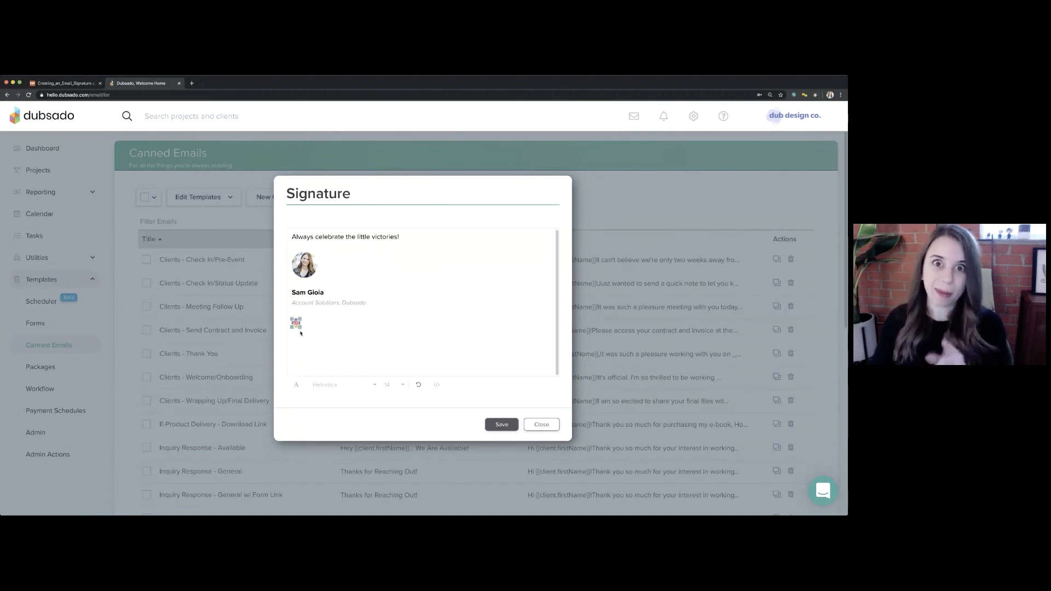
Link the Instagram icon to the placeholder URL "#" and set it to open in a new tab
{"action": "left_click", "coordinate": [299, 328]}
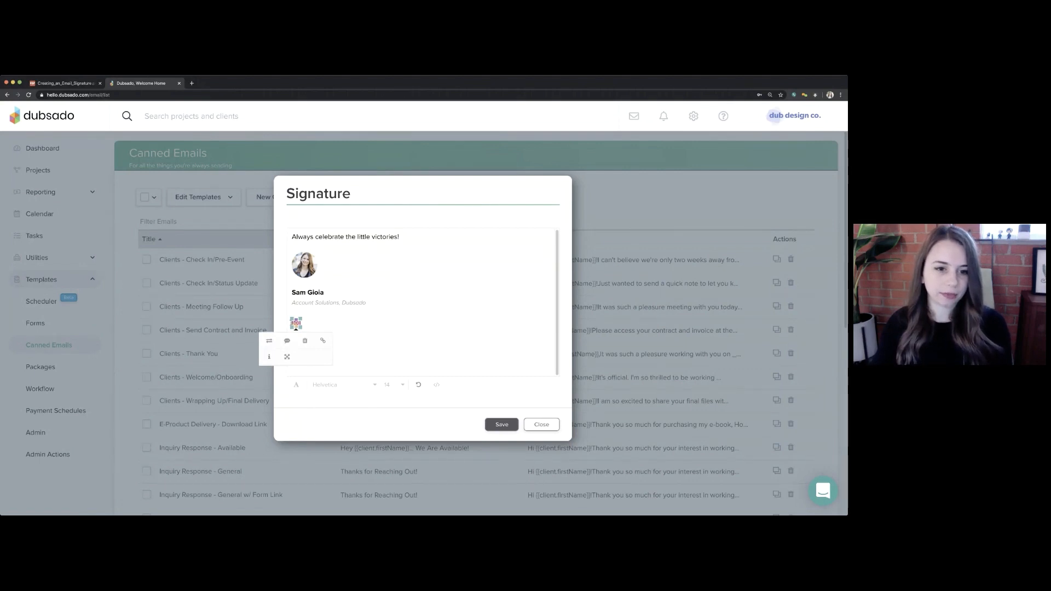
{"action": "left_click", "coordinate": [323, 341]}
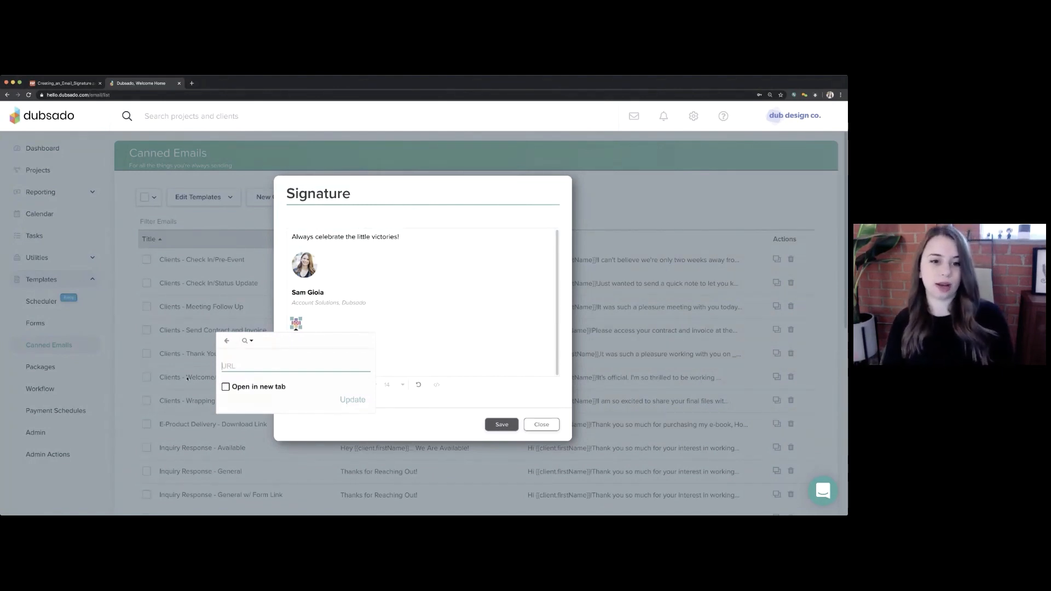
{"action": "type", "text": "#"}
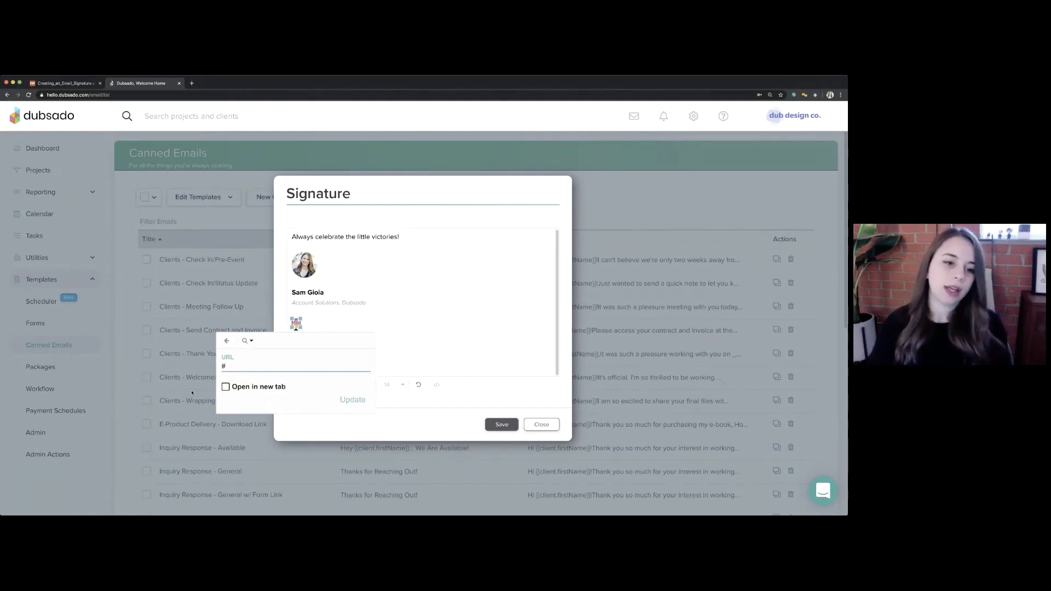
{"action": "left_click", "coordinate": [226, 387]}
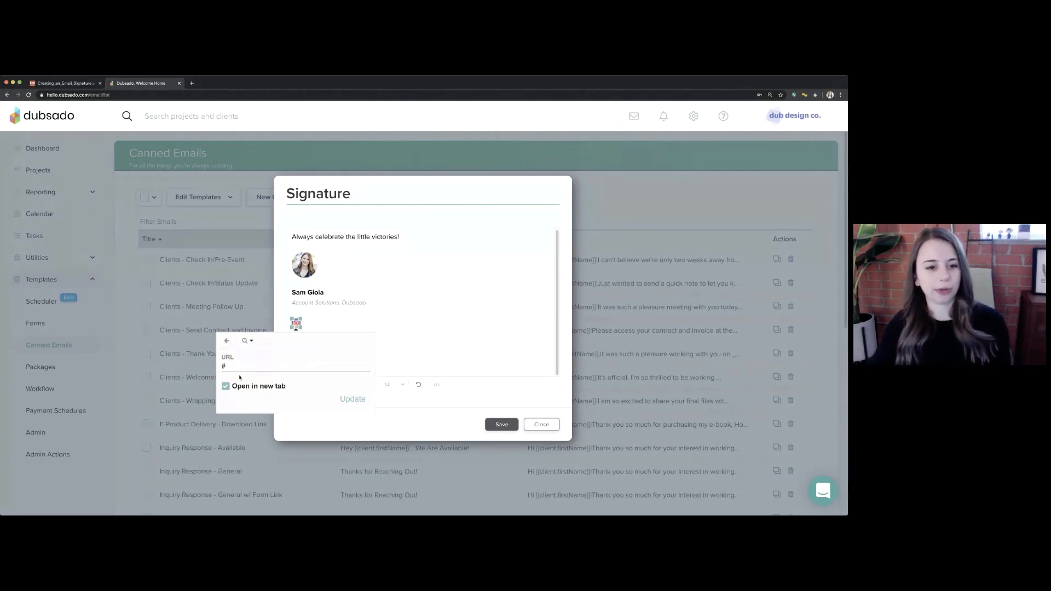
{"action": "left_click", "coordinate": [352, 399]}
Insert the Facebook logo image beside the Instagram icon and shrink it to about 16 px wide
{"action": "left_click", "coordinate": [374, 336]}
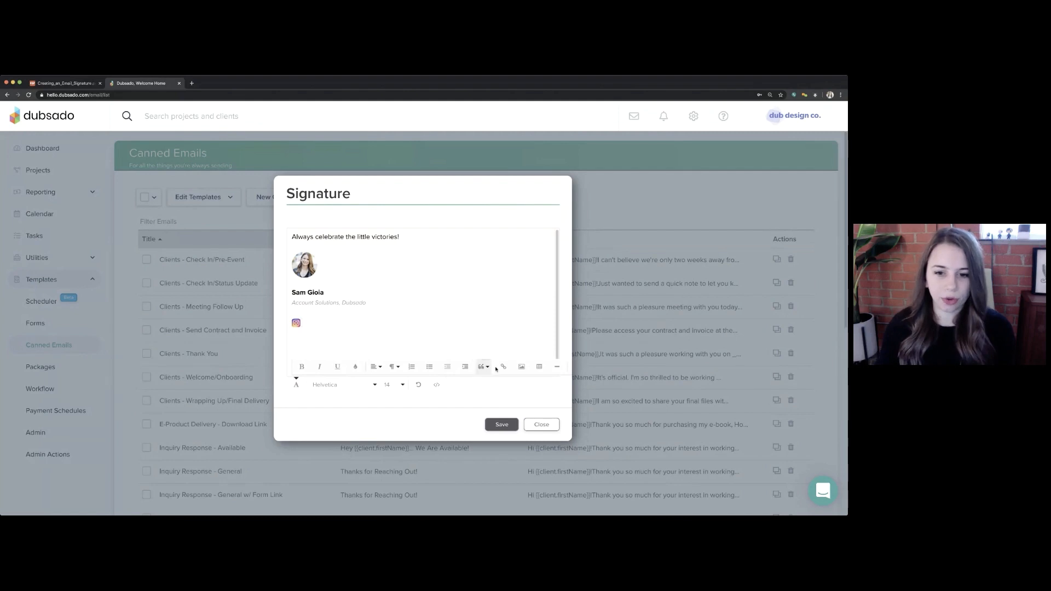
{"action": "left_click", "coordinate": [522, 366]}
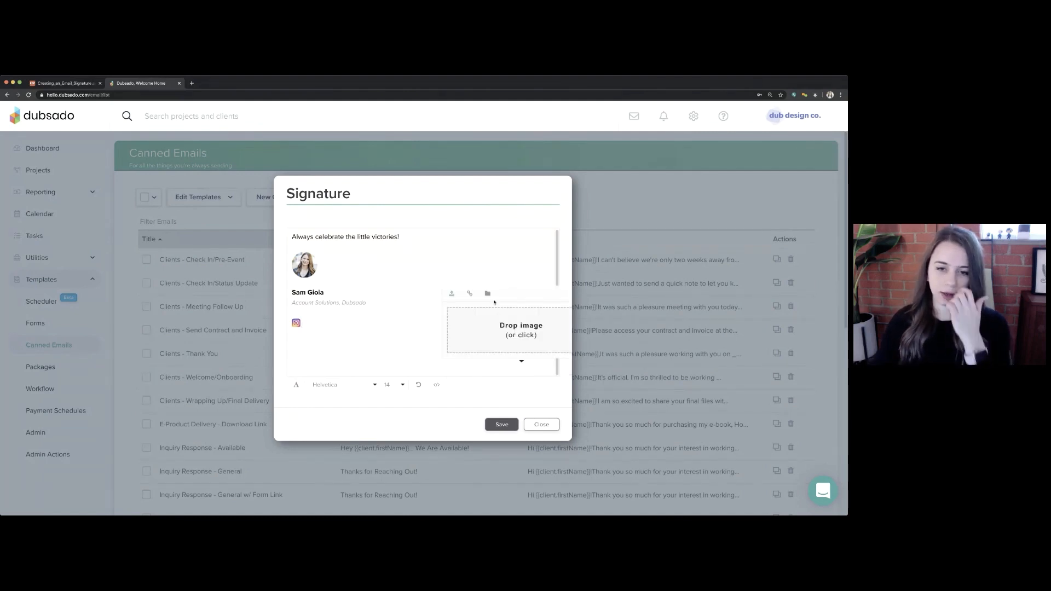
{"action": "left_click", "coordinate": [497, 324]}
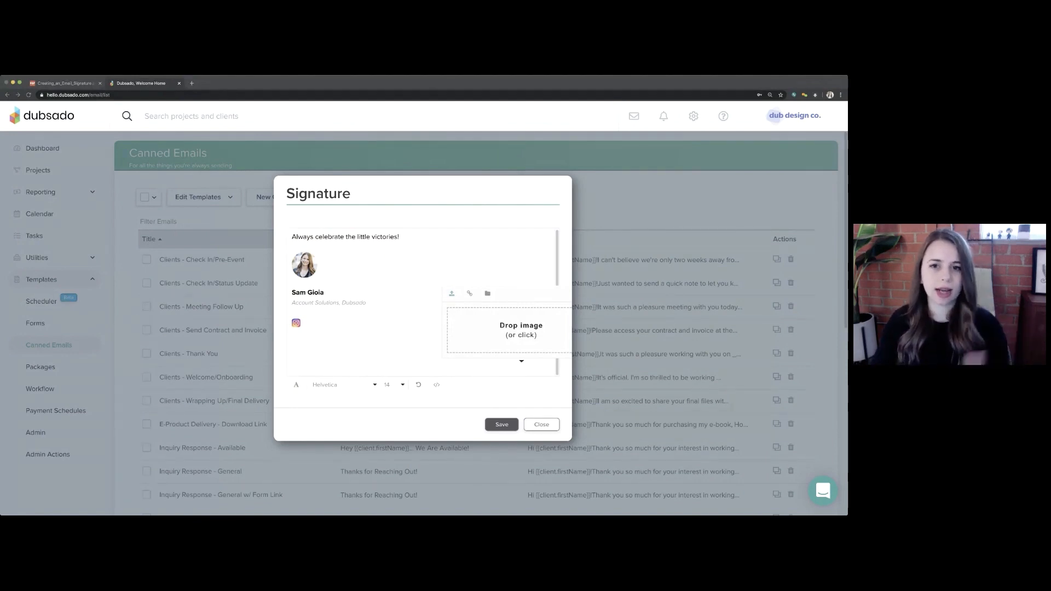
{"action": "double_click", "coordinate": [540, 243]}
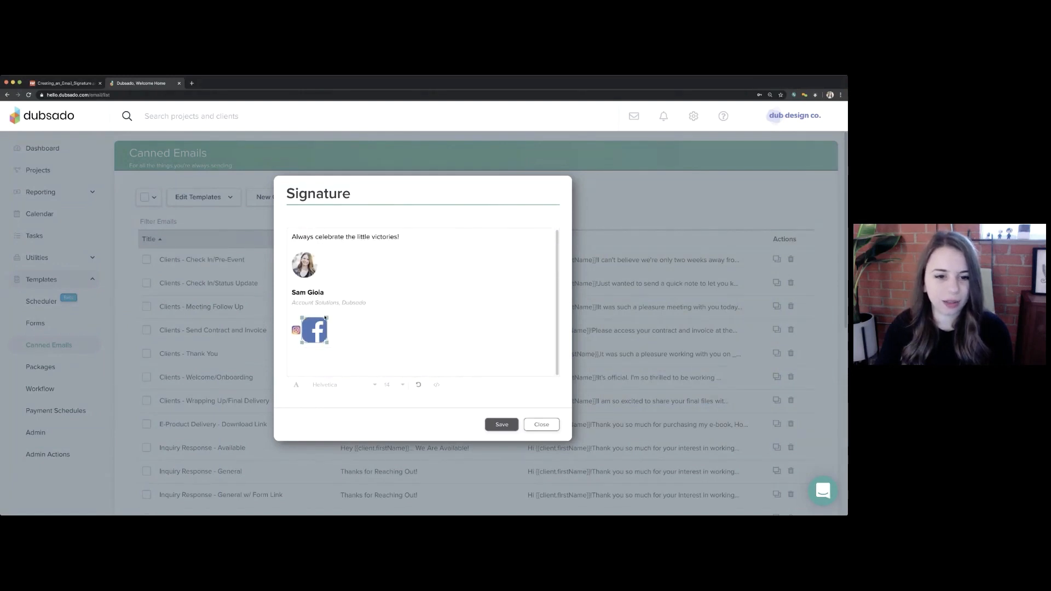
{"action": "left_click", "coordinate": [345, 327]}
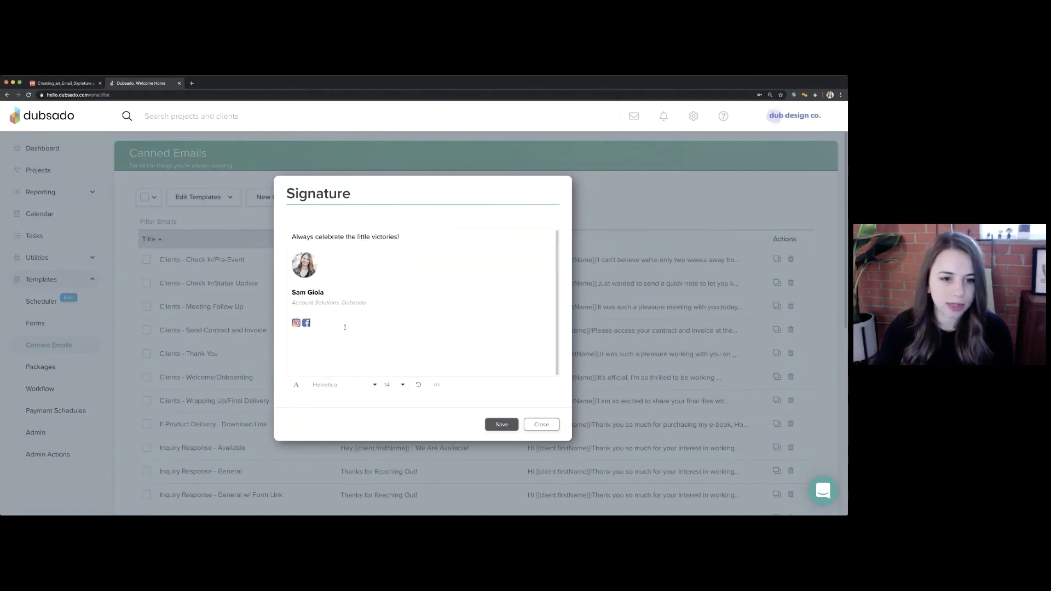
Link the Facebook icon to the placeholder URL "#"
{"action": "left_click", "coordinate": [306, 323]}
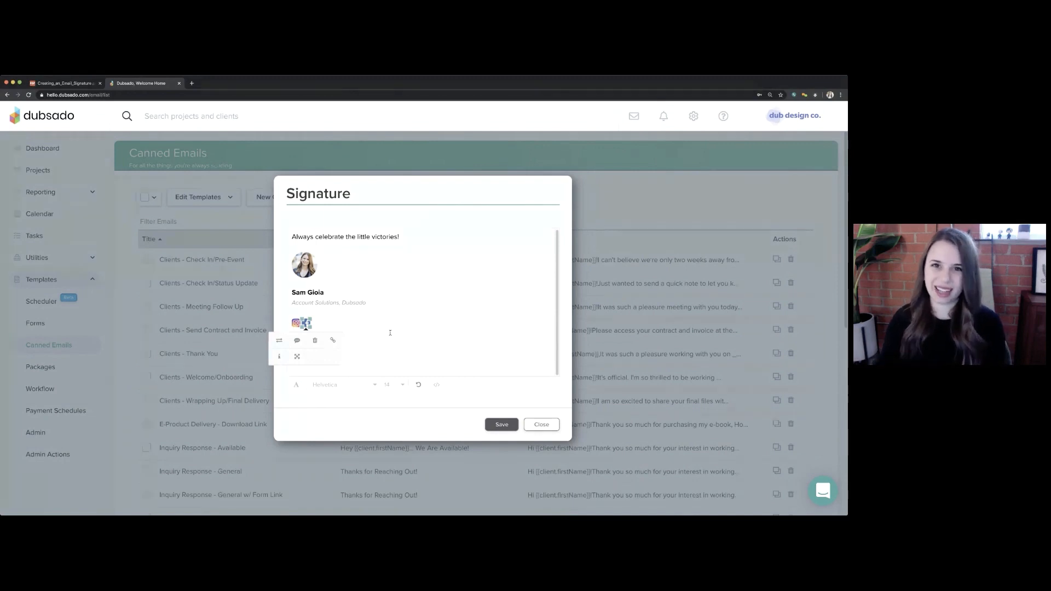
{"action": "left_click", "coordinate": [333, 341]}
{"action": "type", "text": "#"}
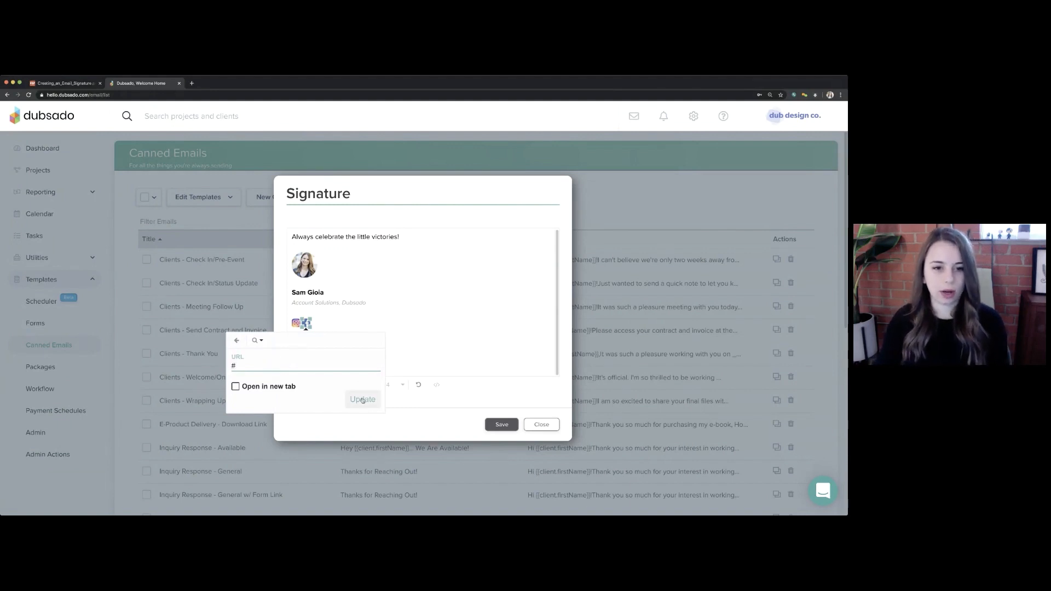
{"action": "left_click", "coordinate": [363, 400]}
Insert a table with one row and two columns below the social media icons
{"action": "left_click", "coordinate": [411, 345]}
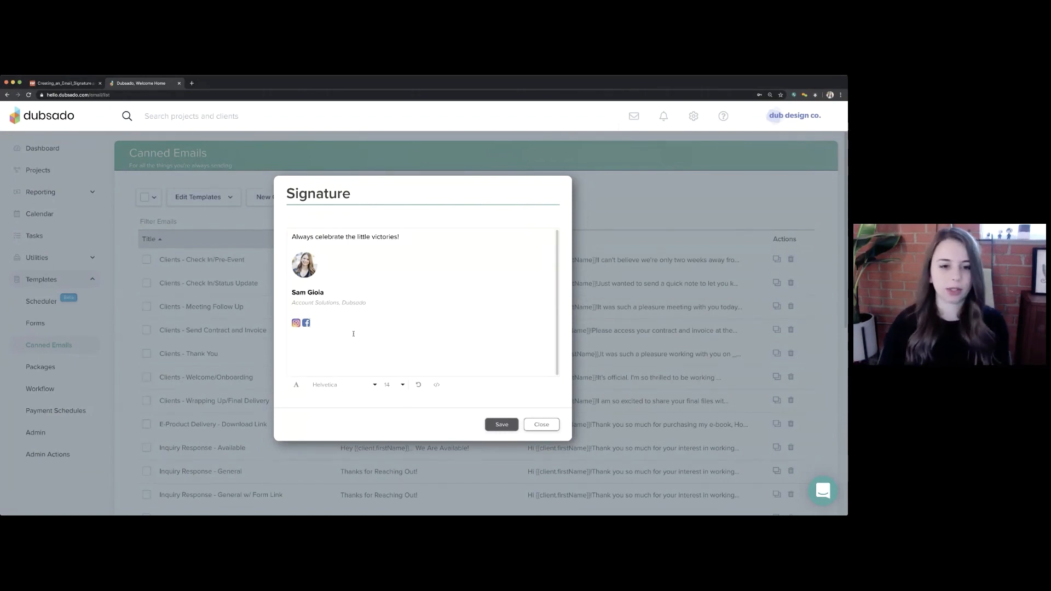
{"action": "left_click", "coordinate": [300, 386]}
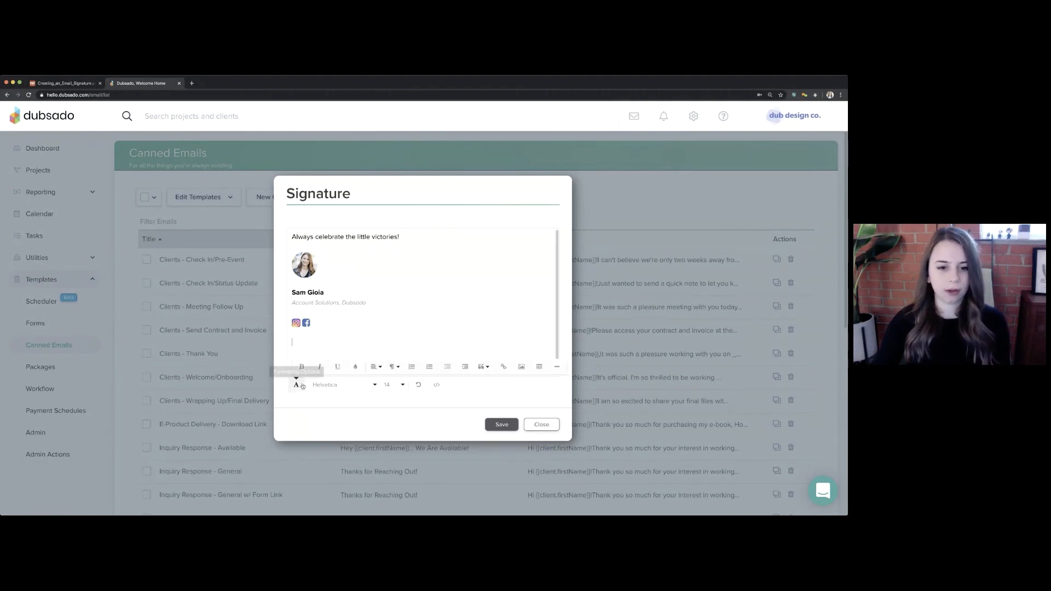
{"action": "left_click", "coordinate": [539, 367]}
{"action": "left_click", "coordinate": [503, 279]}
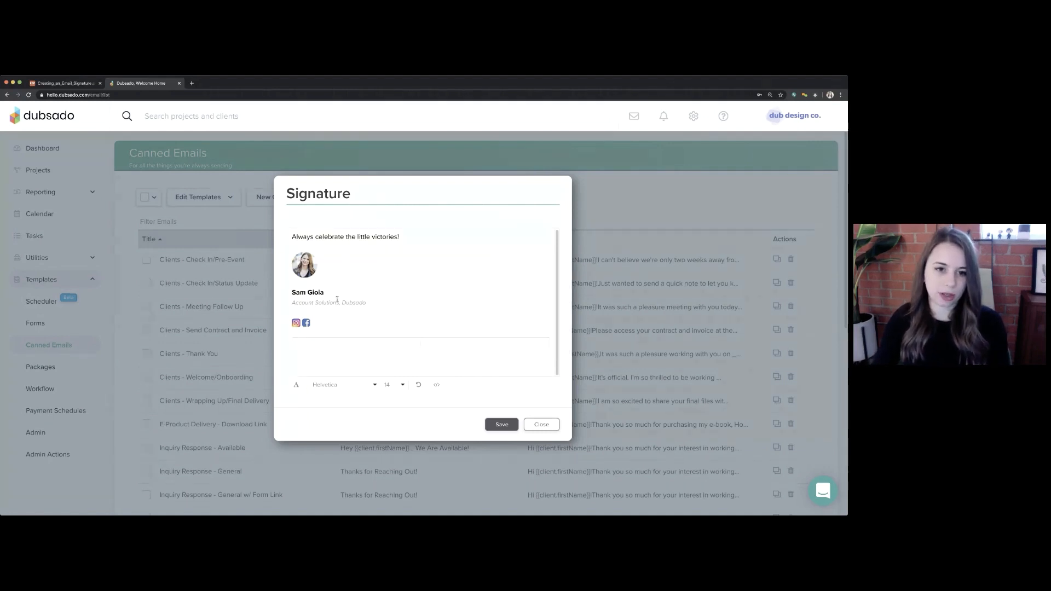
Copy the headshot into the table's first cell and shrink it to about the size of the one above
{"action": "left_click", "coordinate": [309, 269]}
{"action": "left_click", "coordinate": [348, 372]}
{"action": "key", "text": "ctrl+v"}
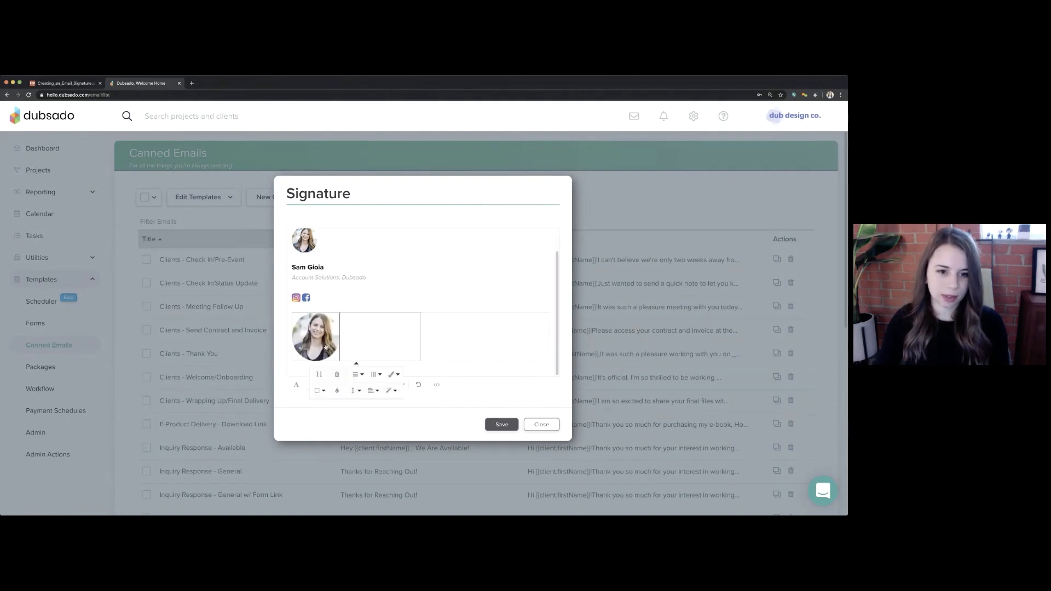
{"action": "left_click_drag", "start_coordinate": [340, 361], "coordinate": [317, 351]}
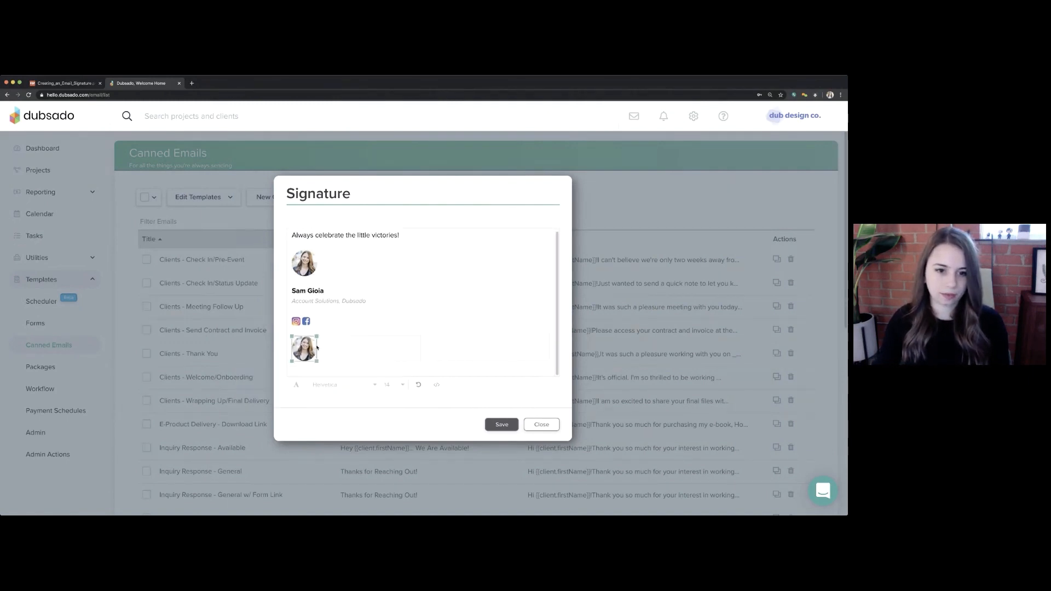
Copy the sender name and job title lines into the table's second cell
{"action": "left_click_drag", "start_coordinate": [366, 301], "coordinate": [279, 295]}
{"action": "key", "text": "super+c"}
{"action": "left_click", "coordinate": [441, 350]}
{"action": "key", "text": "super+v"}
Narrow the table's first column to fit the headshot, and widen it again to slightly more than half the table's width
{"action": "left_click", "coordinate": [374, 366]}
{"action": "left_click_drag", "start_coordinate": [420, 349], "coordinate": [322, 347]}
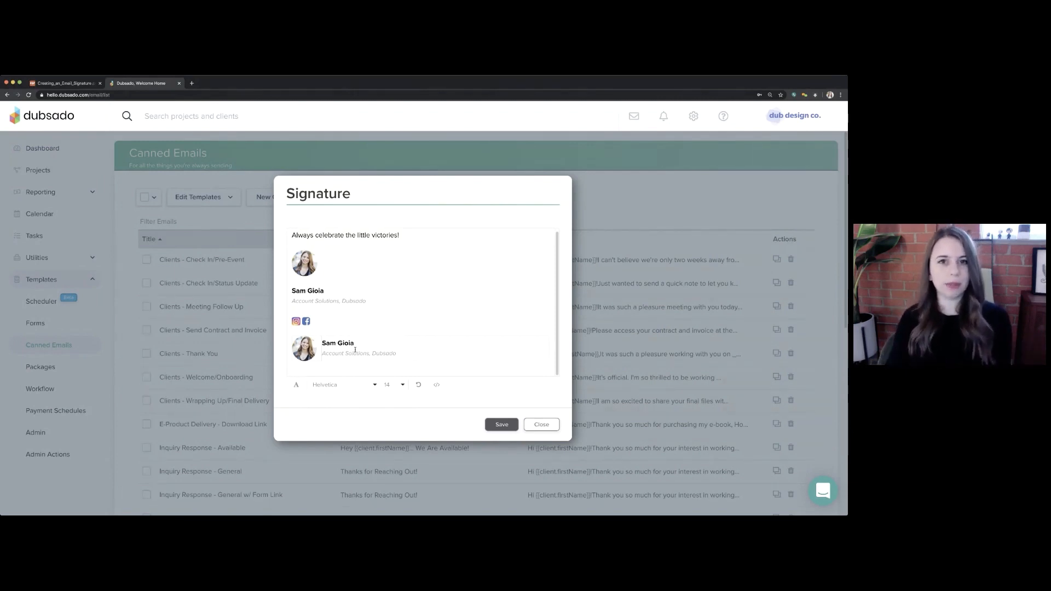
{"action": "left_click", "coordinate": [321, 352]}
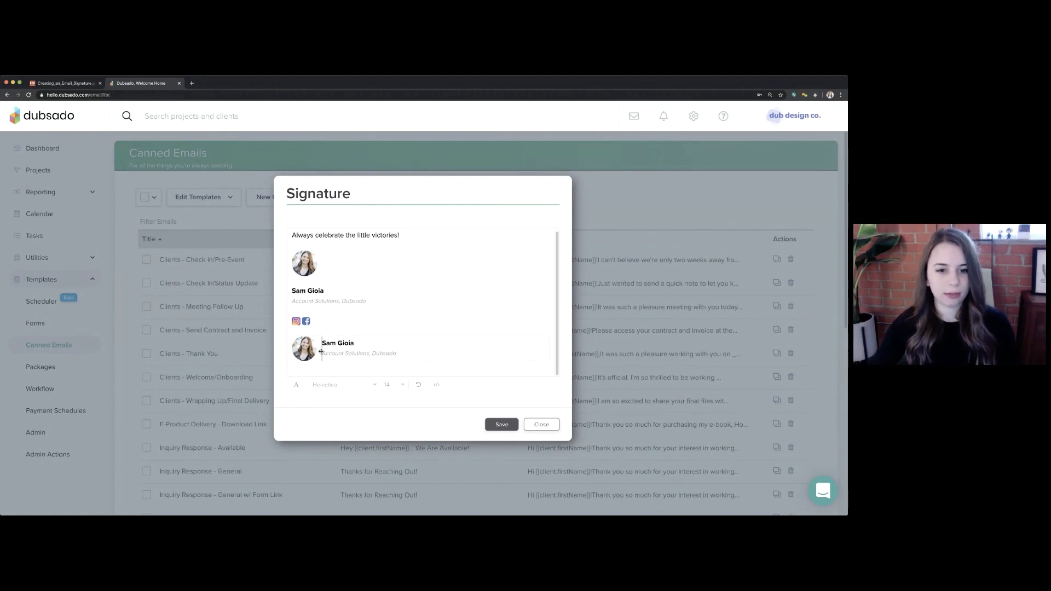
{"action": "left_click_drag", "start_coordinate": [308, 353], "coordinate": [448, 358]}
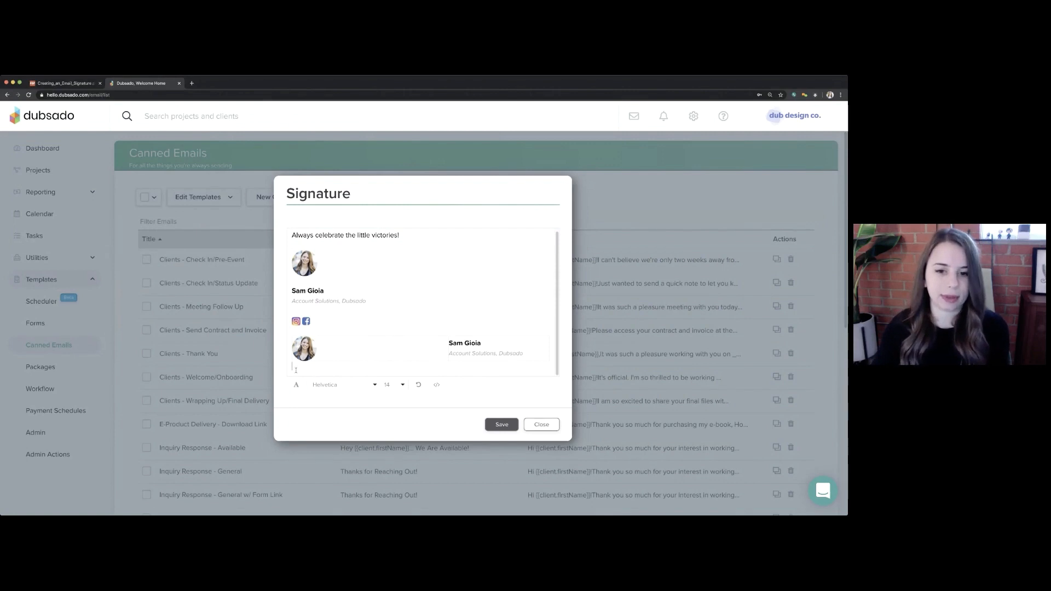
Clear the copied name and job title from the table and delete the whole table below the social media icons
{"action": "left_click_drag", "start_coordinate": [292, 370], "coordinate": [284, 340]}
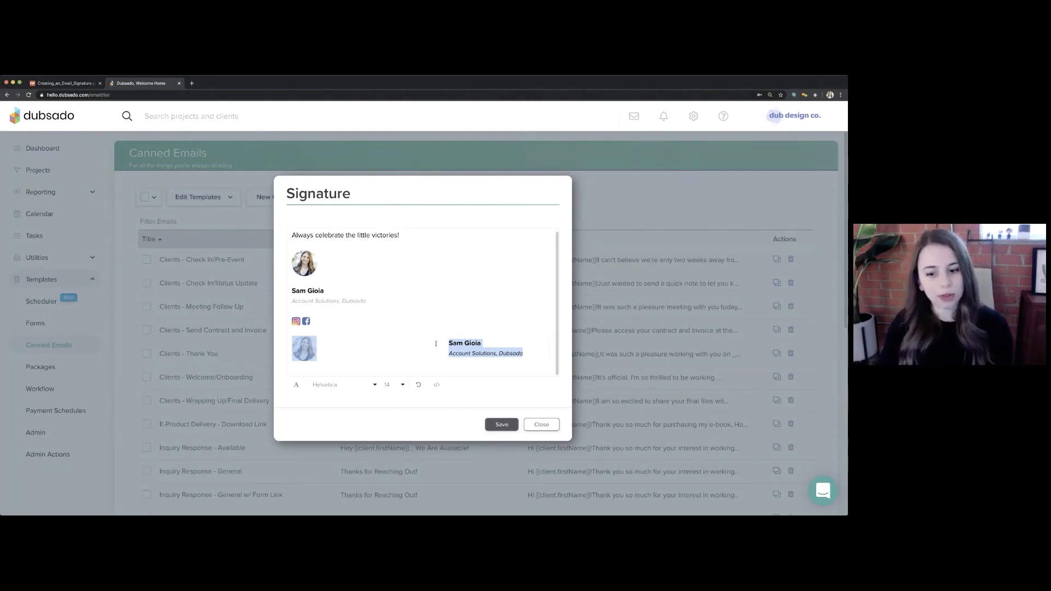
{"action": "key", "text": "BackSpace"}
{"action": "left_click", "coordinate": [339, 356]}
{"action": "left_click_drag", "start_coordinate": [417, 349], "coordinate": [475, 348]}
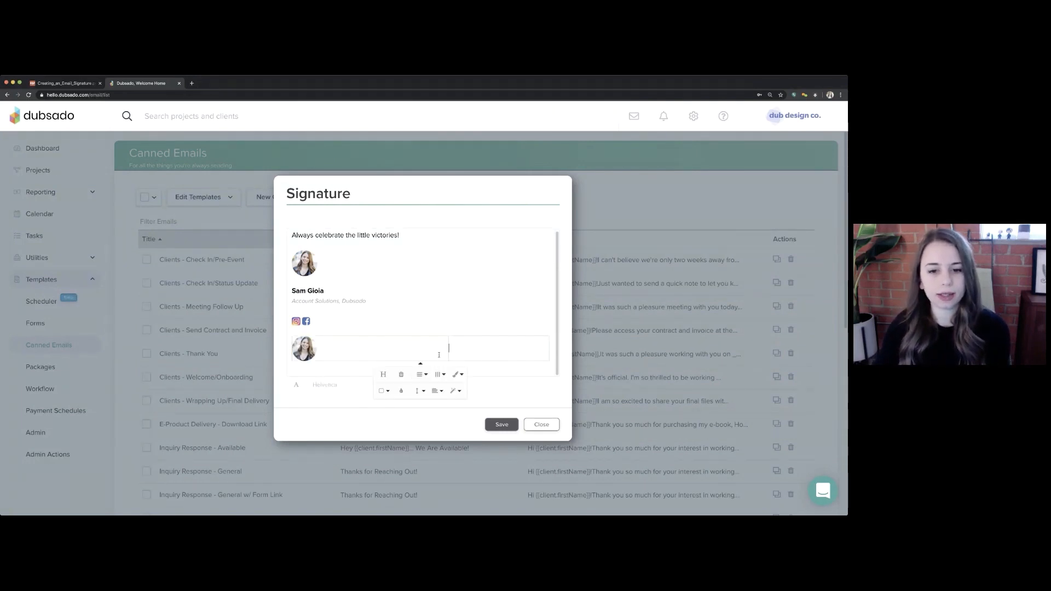
{"action": "left_click", "coordinate": [400, 375]}
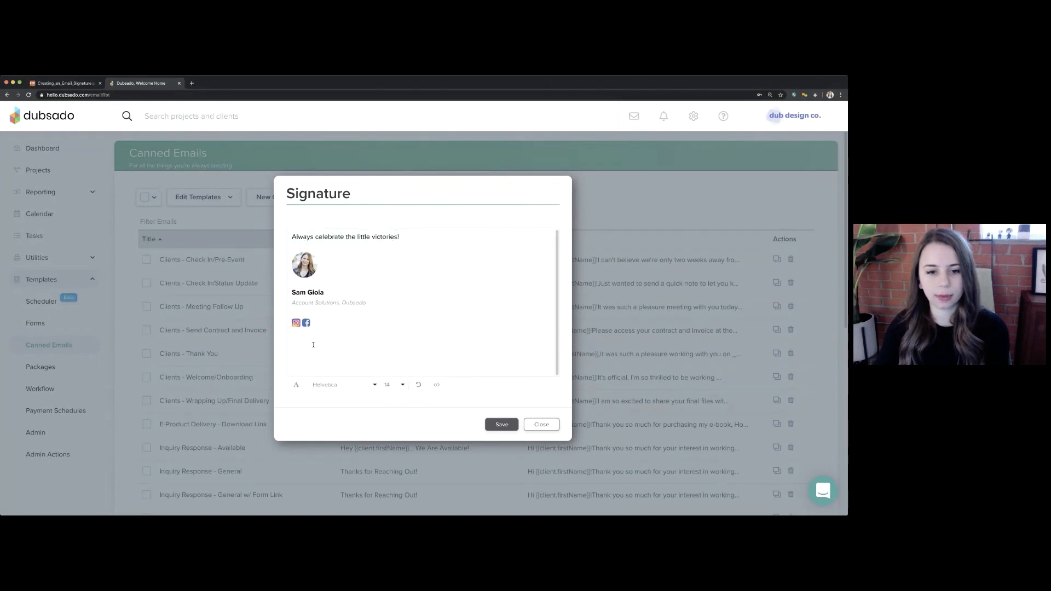
Switch the signature to its HTML code view and look through the code from beginning to end
{"action": "left_click", "coordinate": [443, 386]}
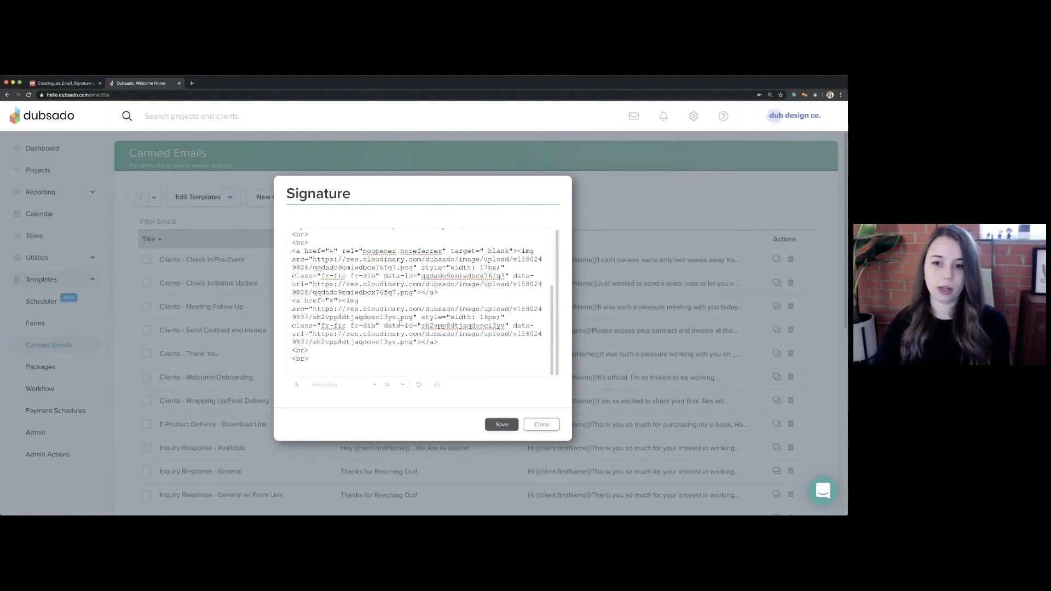
{"action": "scroll", "coordinate": [398, 327], "scroll_direction": "up", "scroll_amount": 5}
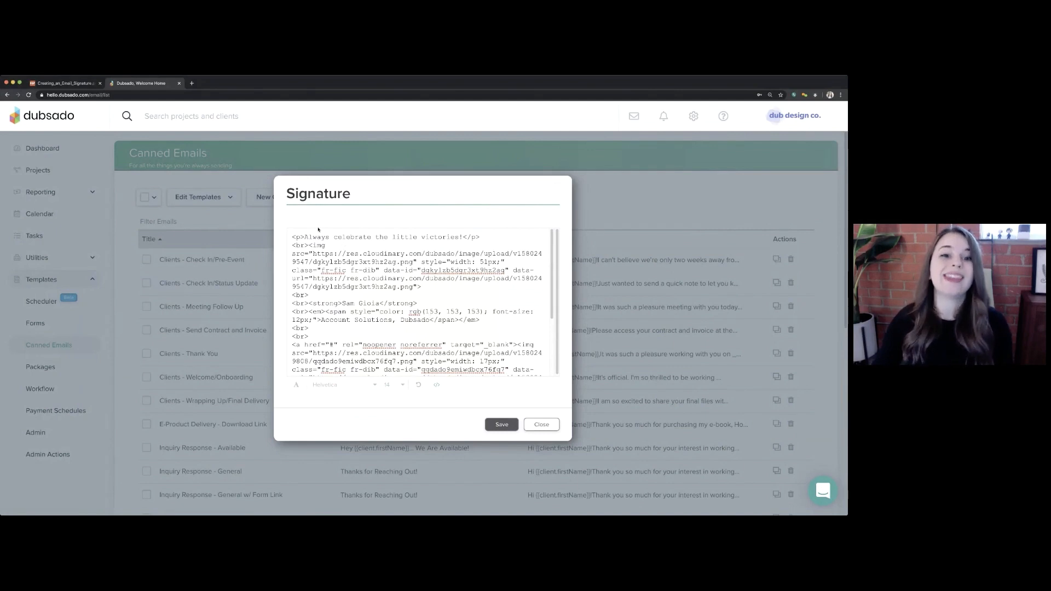
{"action": "scroll", "coordinate": [321, 296], "scroll_direction": "down", "scroll_amount": 4}
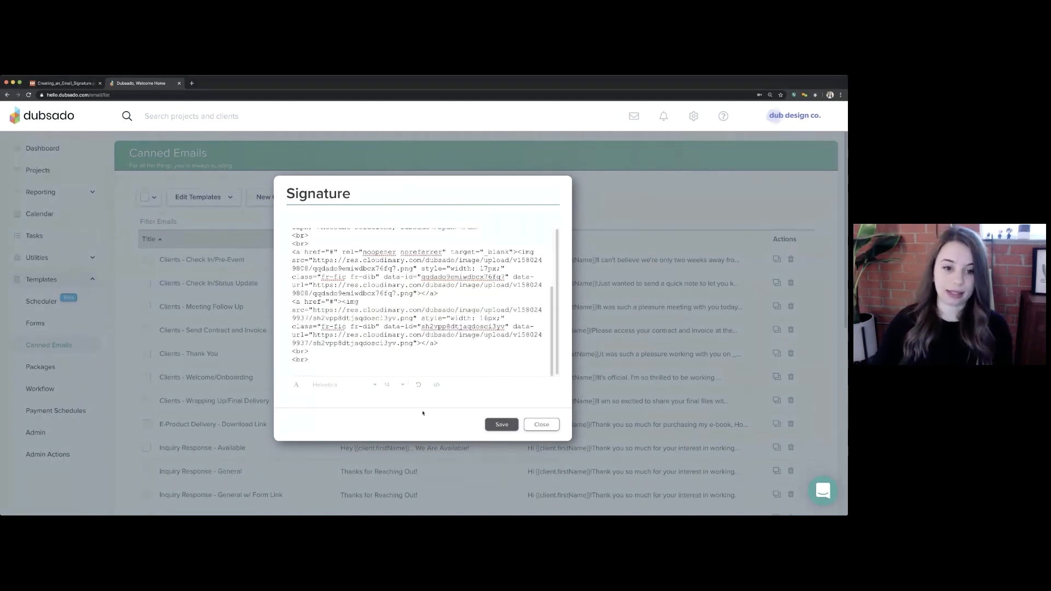
Return the signature from its HTML code to the visual editor and save it
{"action": "left_click", "coordinate": [437, 385]}
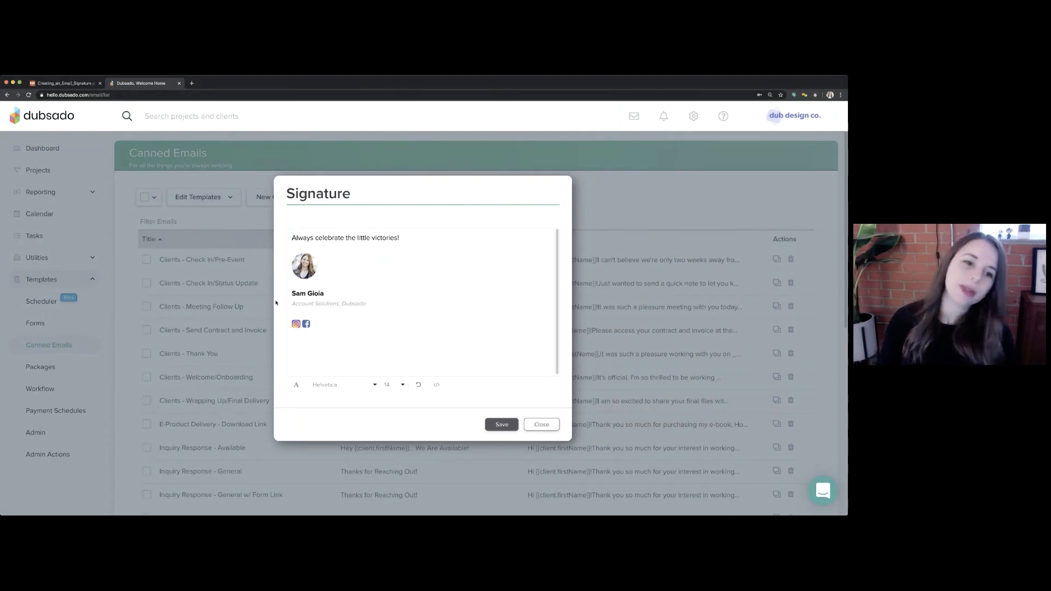
{"action": "left_click_drag", "start_coordinate": [363, 303], "coordinate": [278, 299]}
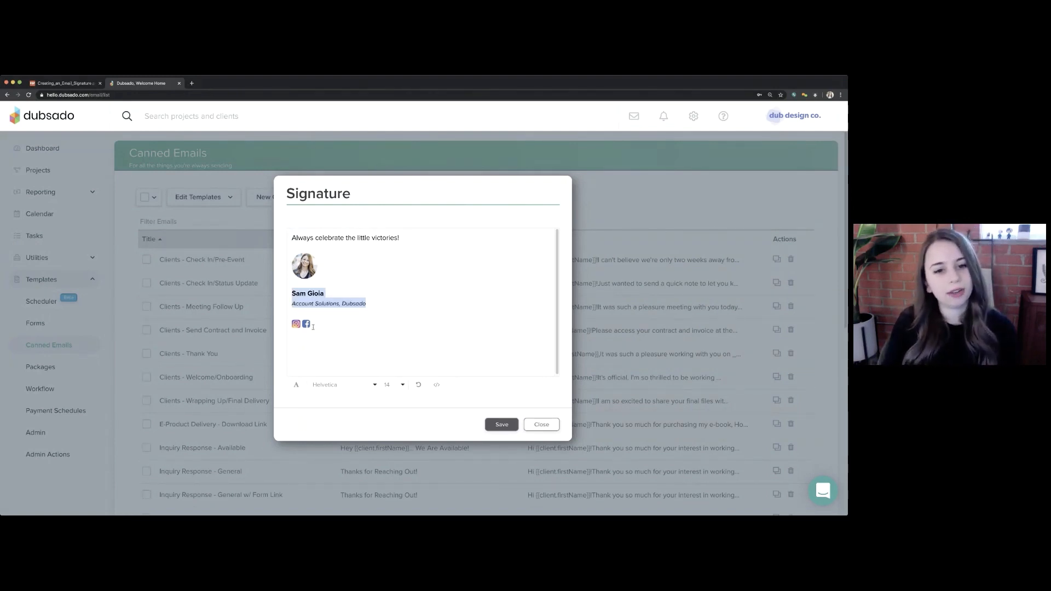
{"action": "left_click", "coordinate": [388, 311]}
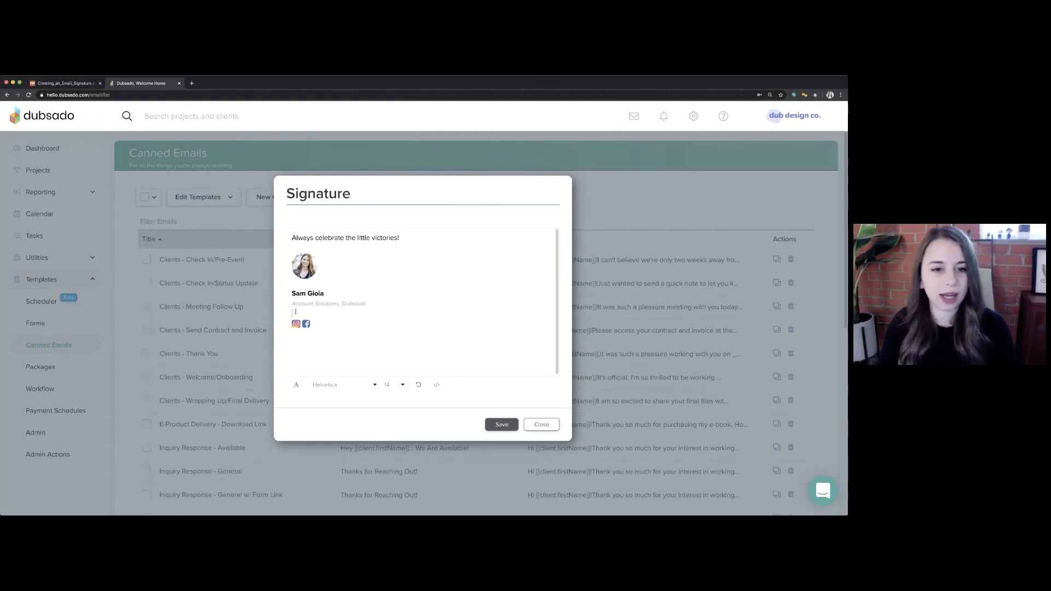
{"action": "left_click", "coordinate": [402, 385]}
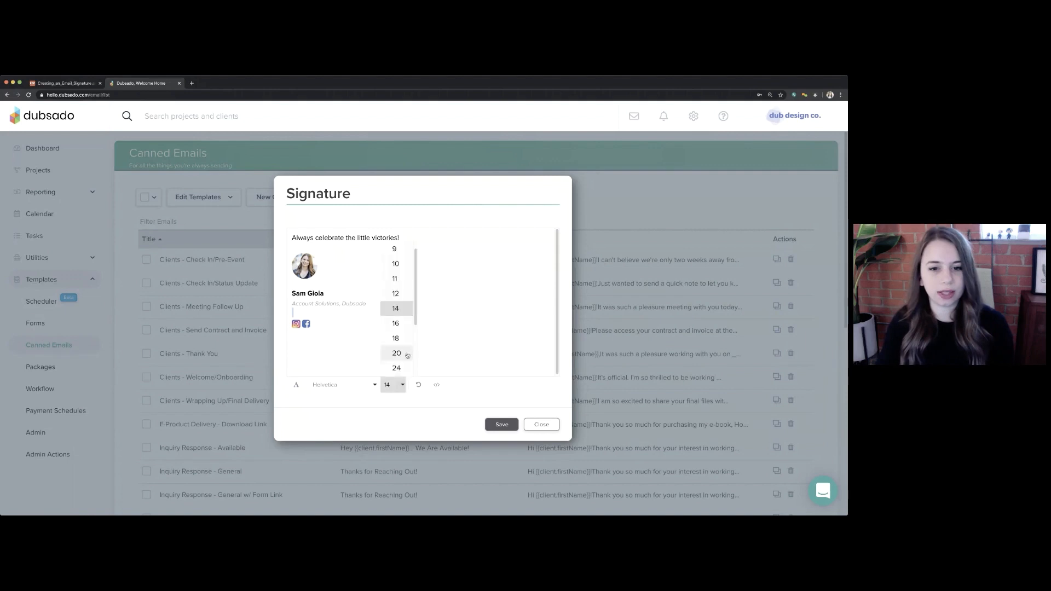
{"action": "left_click", "coordinate": [395, 264]}
{"action": "left_click", "coordinate": [373, 301]}
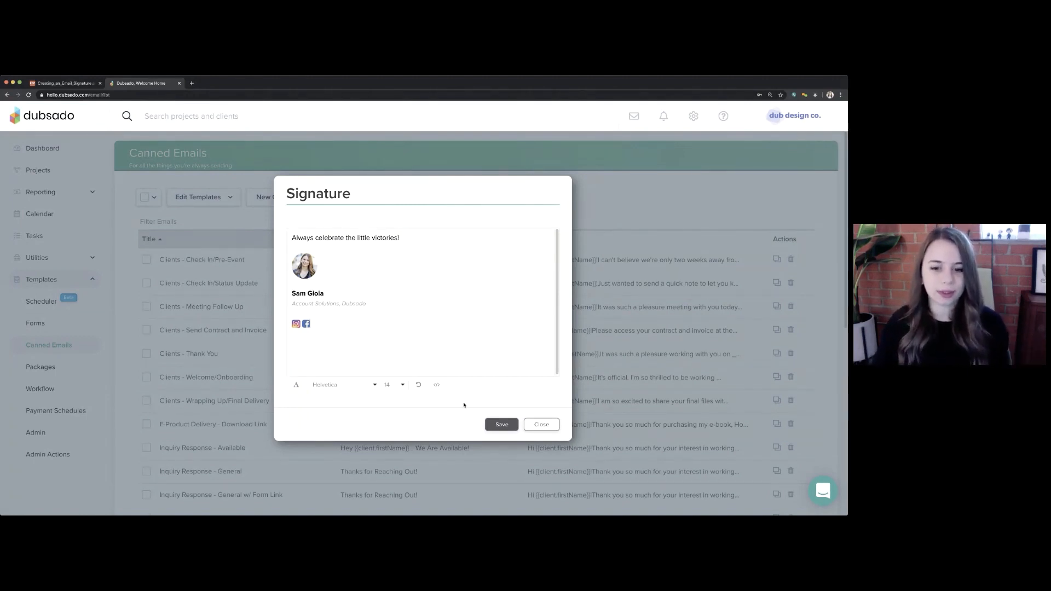
{"action": "left_click", "coordinate": [502, 425]}
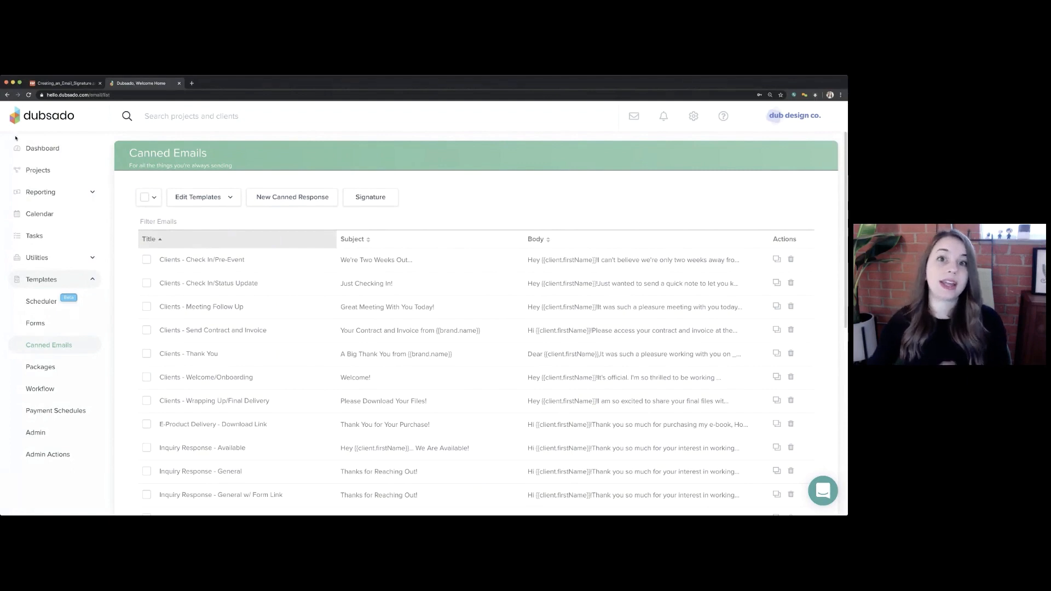
Open the Sample Project among the new inquiries and start a new email to check its automatic signature
{"action": "left_click", "coordinate": [41, 175]}
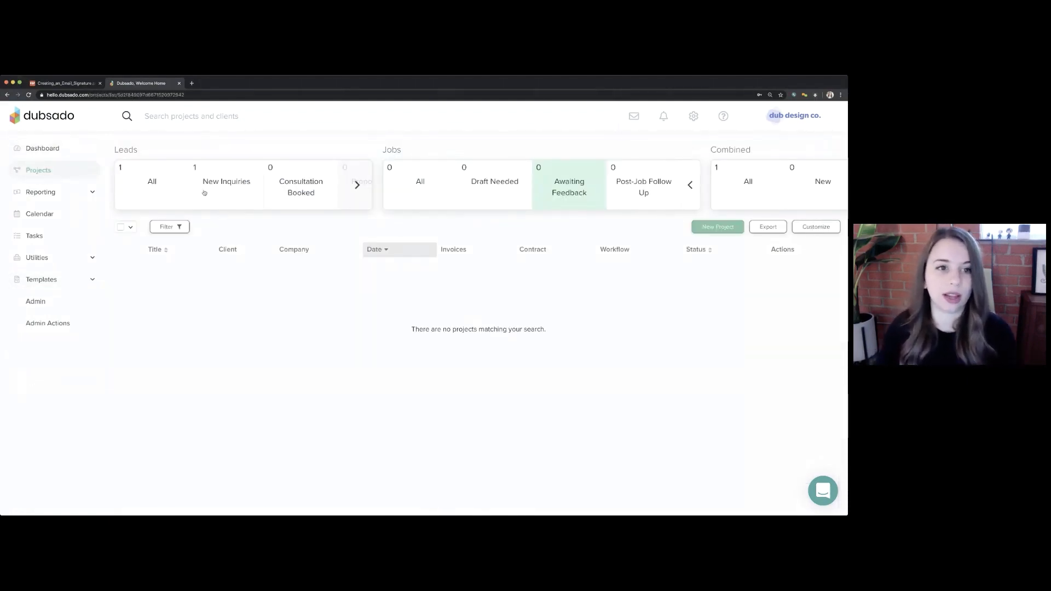
{"action": "left_click", "coordinate": [209, 188]}
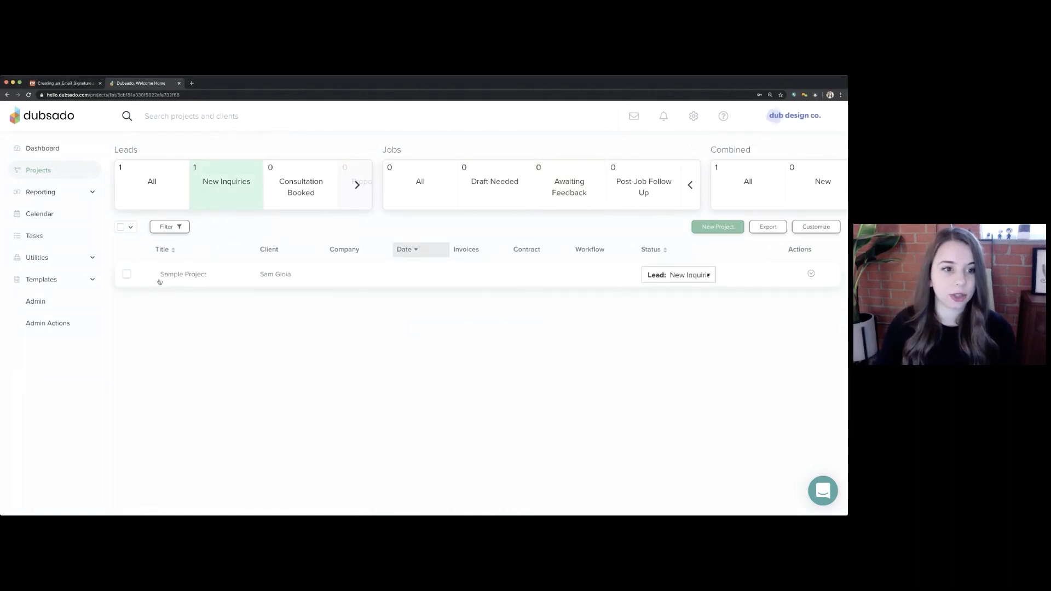
{"action": "left_click", "coordinate": [255, 282]}
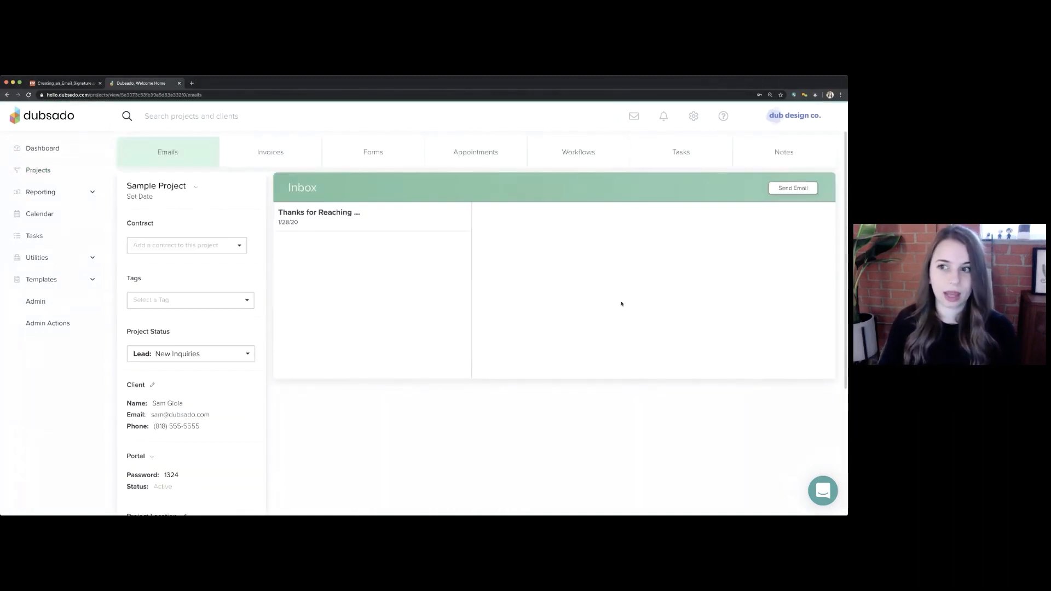
{"action": "left_click", "coordinate": [794, 190]}
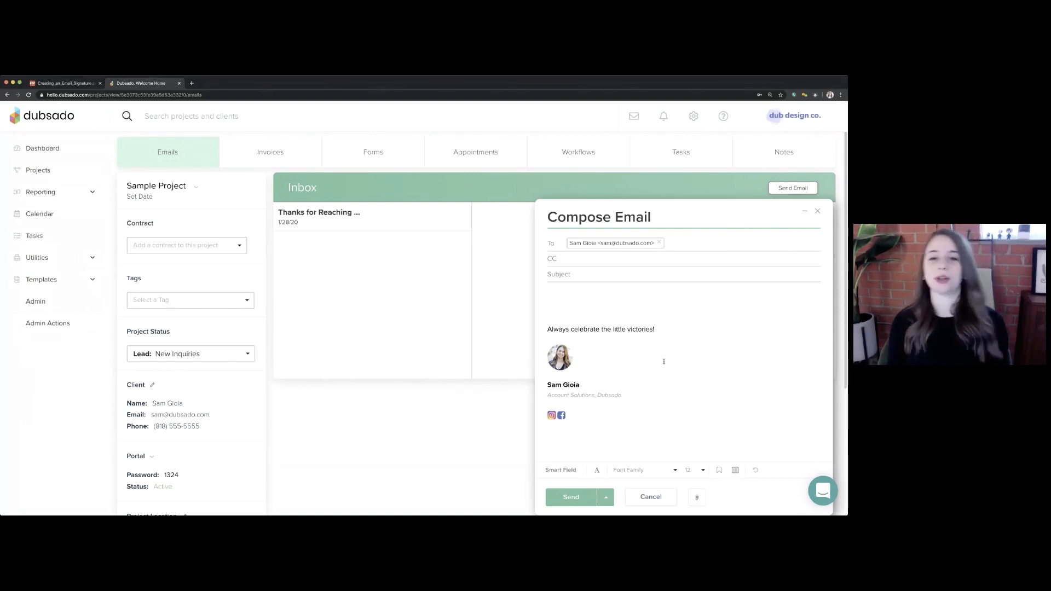
{"action": "left_click", "coordinate": [562, 293]}
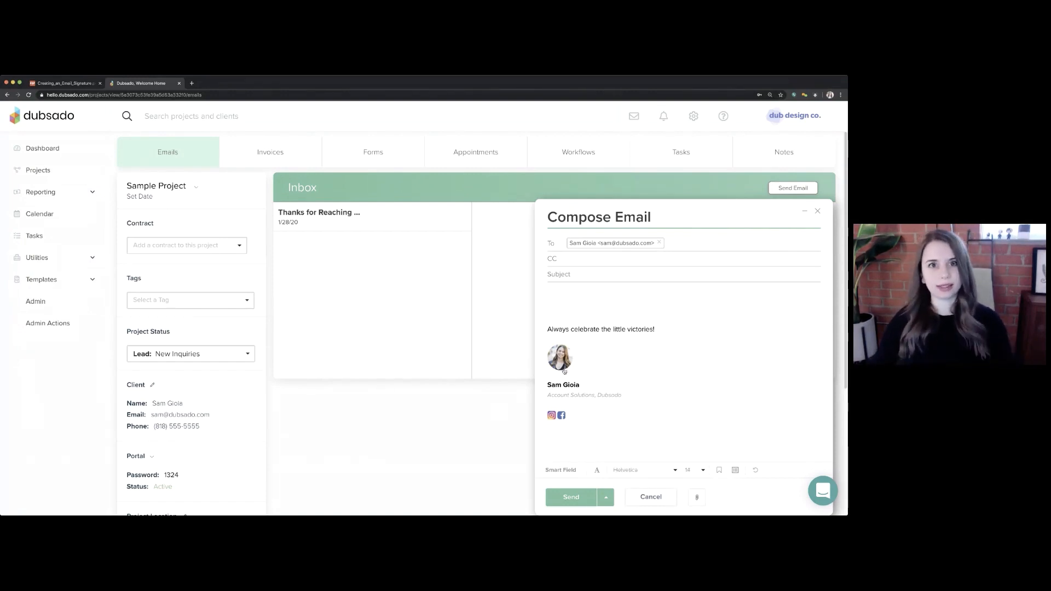
Load the Inquiry Response - General saved reply into the email, check its ending for a signature, and discard the email
{"action": "left_click", "coordinate": [720, 470]}
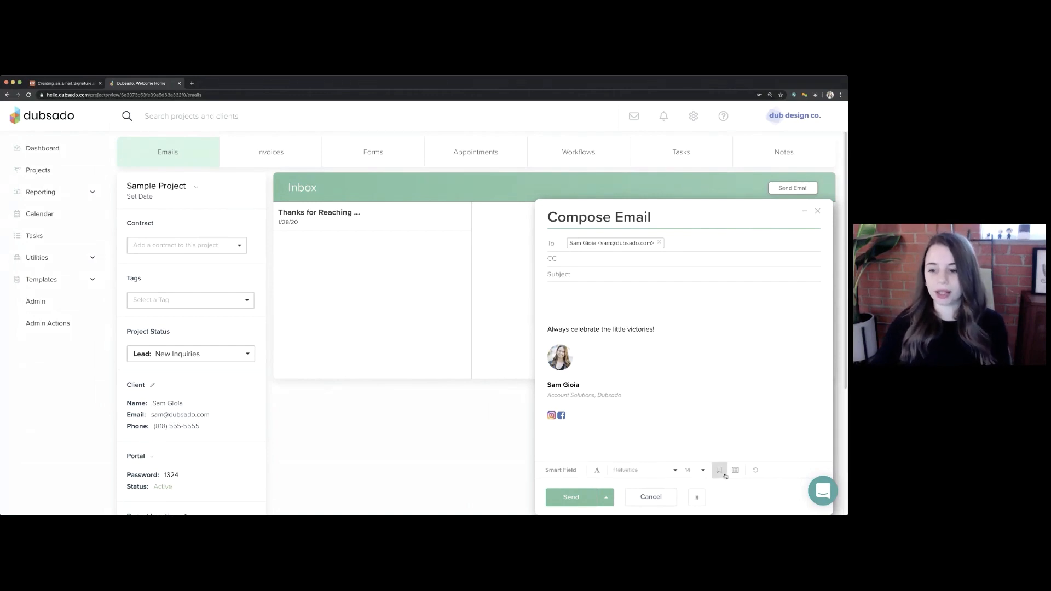
{"action": "scroll", "coordinate": [682, 430], "scroll_direction": "down", "scroll_amount": 5}
{"action": "scroll", "coordinate": [682, 429], "scroll_direction": "down", "scroll_amount": 3}
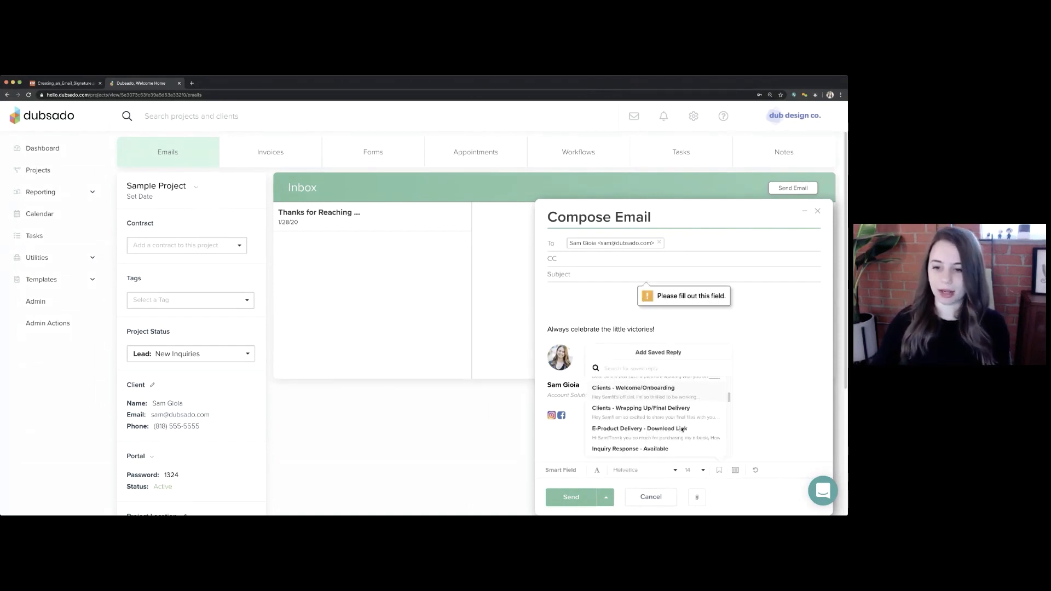
{"action": "left_click", "coordinate": [665, 429]}
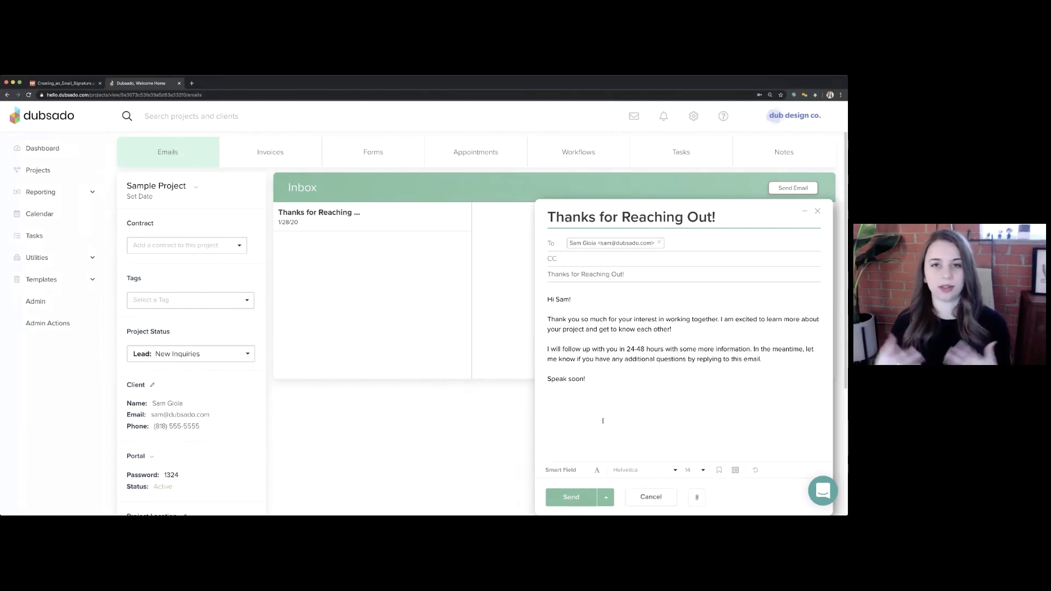
{"action": "left_click", "coordinate": [648, 497]}
Open the Inquiry Response - General canned email template for editing
{"action": "left_click", "coordinate": [43, 279]}
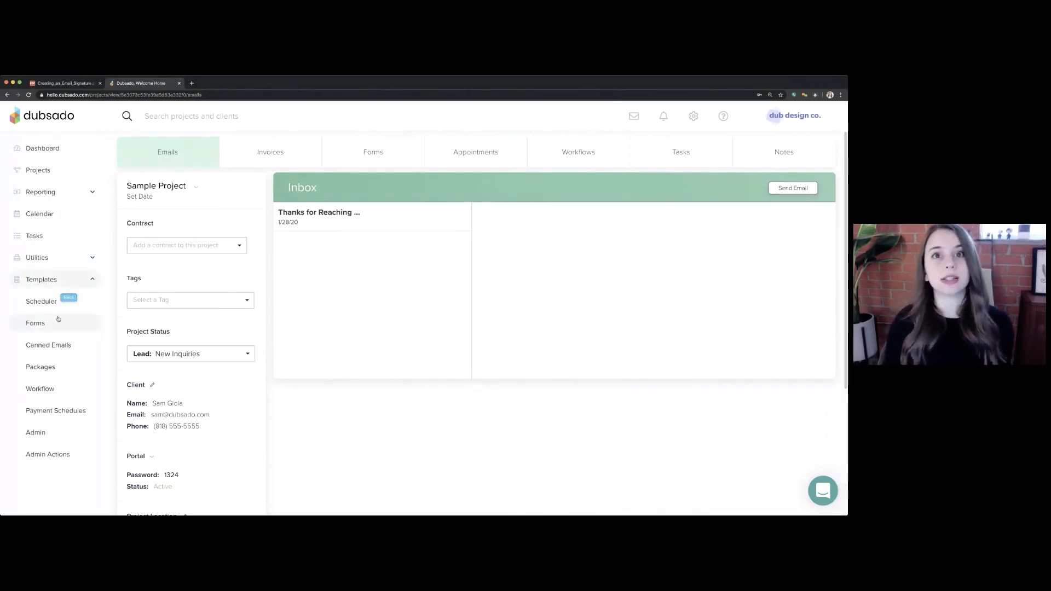
{"action": "left_click", "coordinate": [49, 346]}
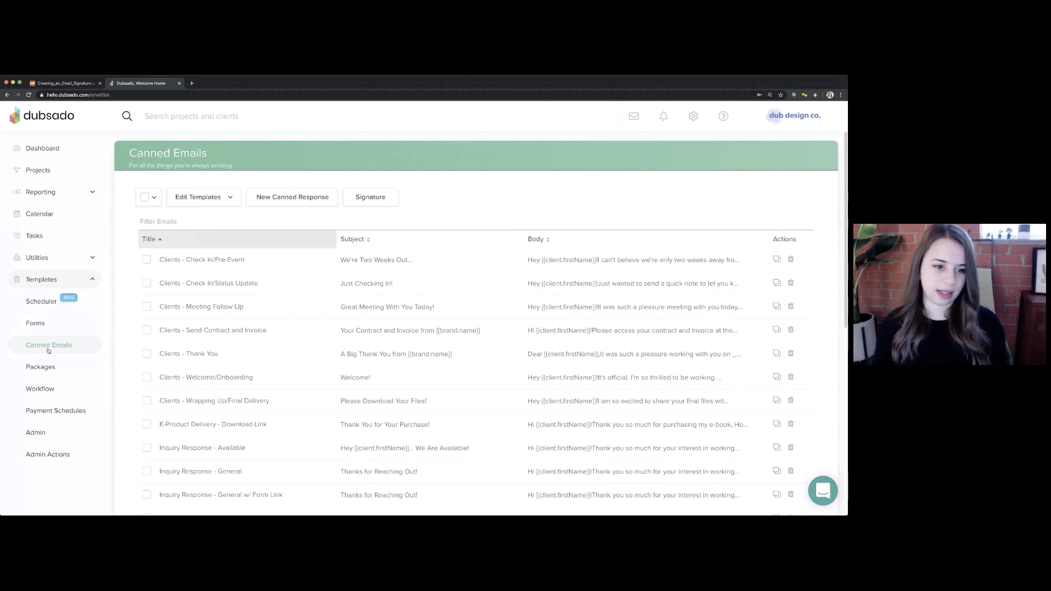
{"action": "scroll", "coordinate": [194, 480], "scroll_direction": "down", "scroll_amount": 1}
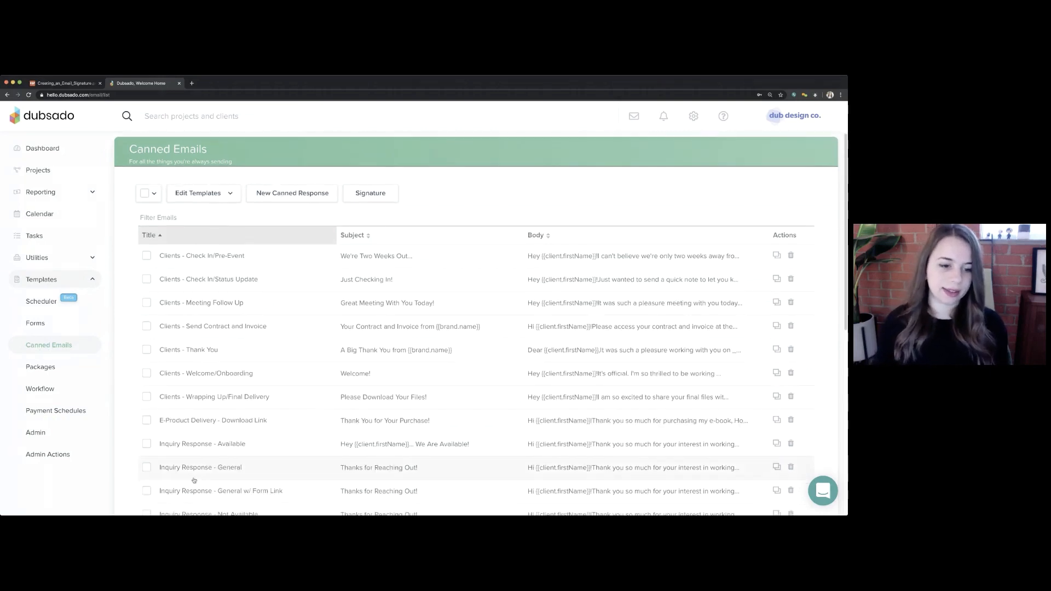
{"action": "left_click", "coordinate": [244, 469]}
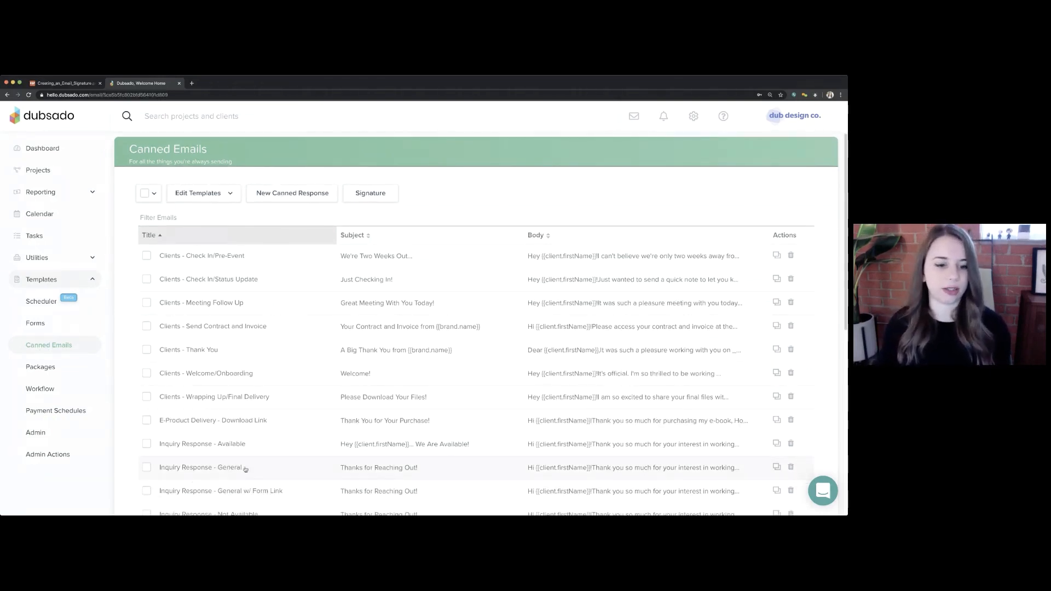
Insert the business Email Signature smart field below "Speak soon!" in the template body and save the template
{"action": "left_click", "coordinate": [150, 386]}
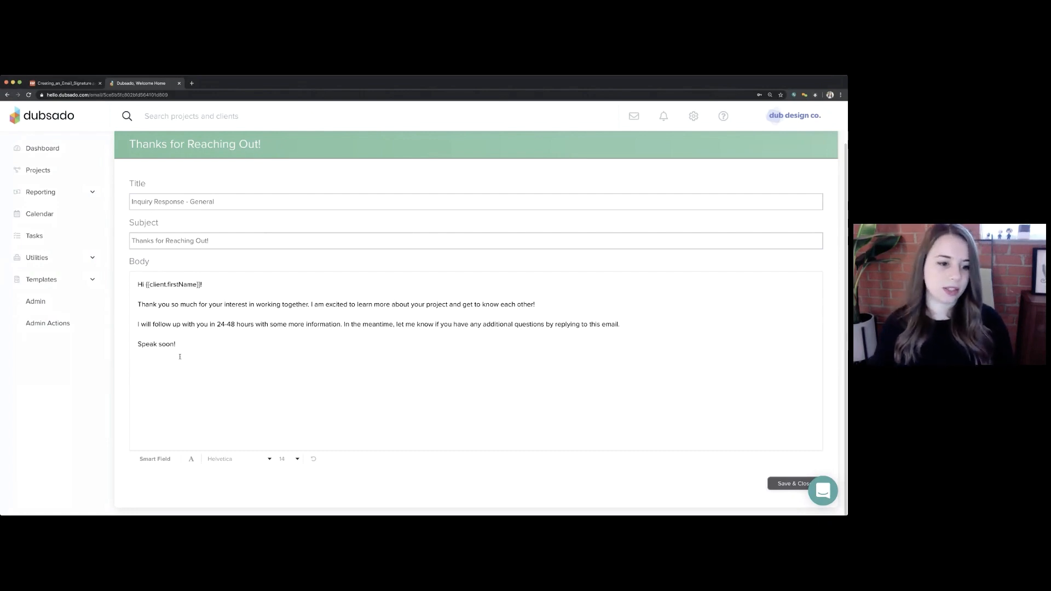
{"action": "left_click", "coordinate": [162, 459]}
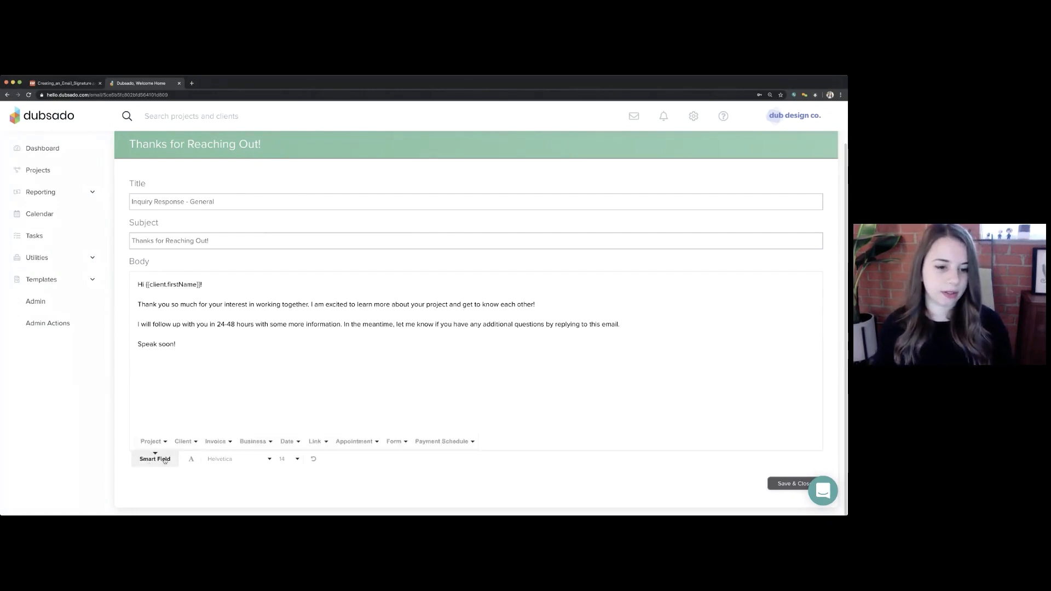
{"action": "left_click", "coordinate": [259, 442]}
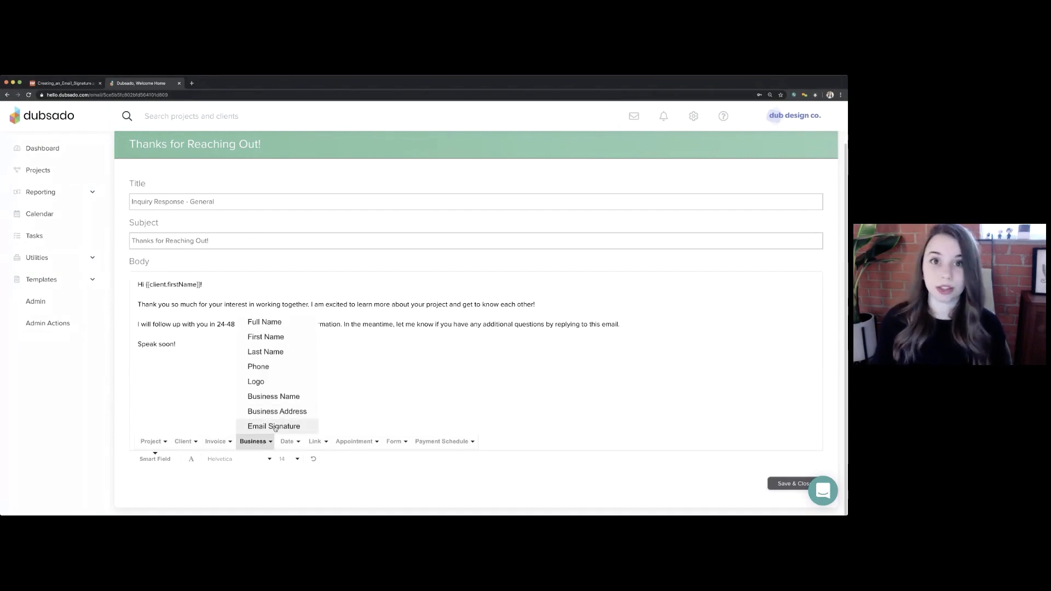
{"action": "left_click", "coordinate": [274, 427]}
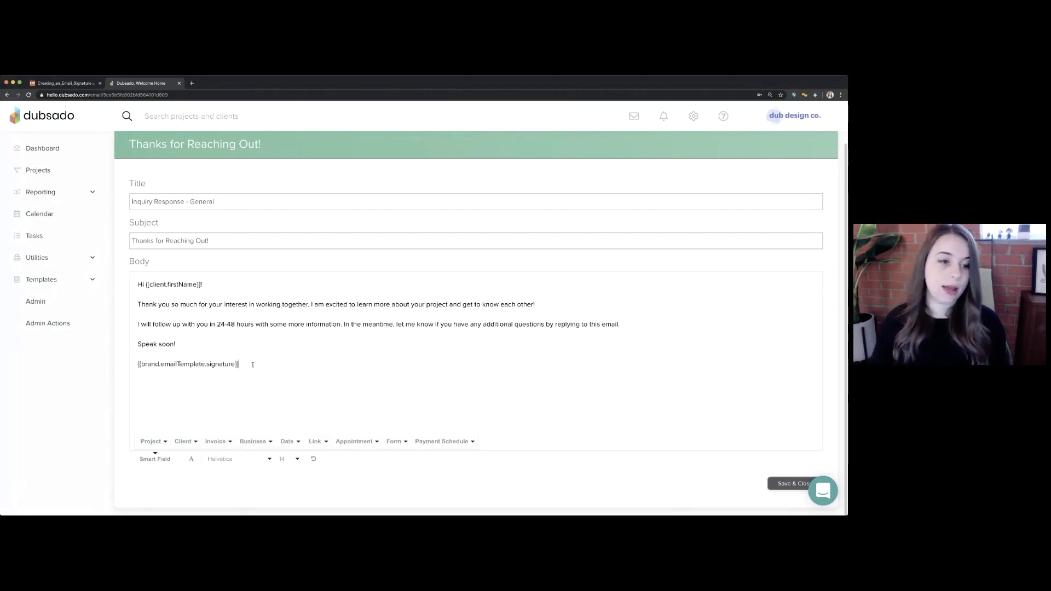
{"action": "mouse_move", "coordinate": [257, 365]}
{"action": "left_mouse_down"}
{"action": "mouse_move", "coordinate": [92, 368]}
{"action": "mouse_move", "coordinate": [113, 366]}
{"action": "left_mouse_up"}
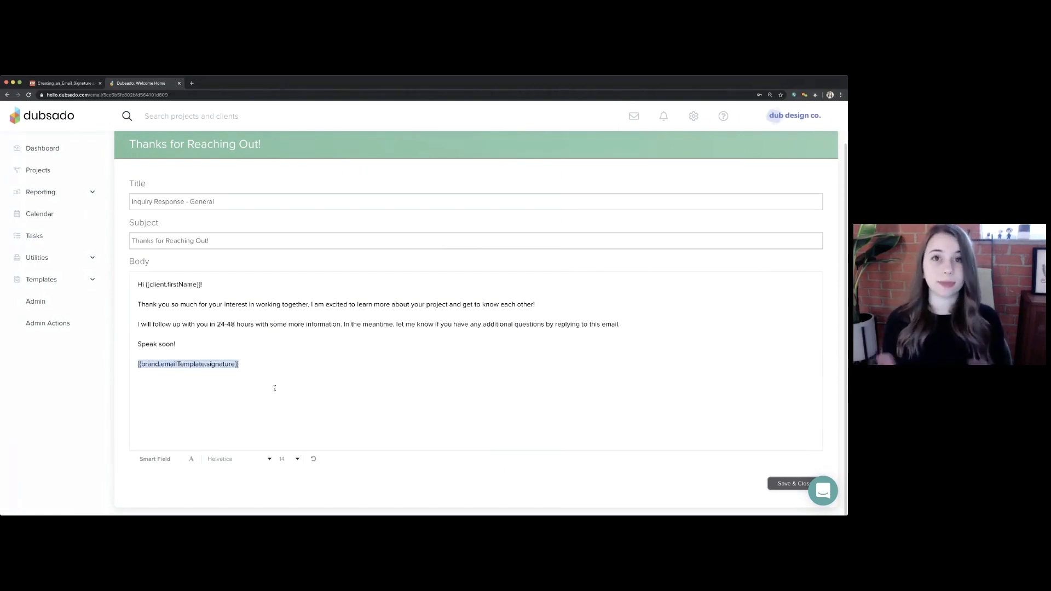
{"action": "left_click", "coordinate": [788, 484]}
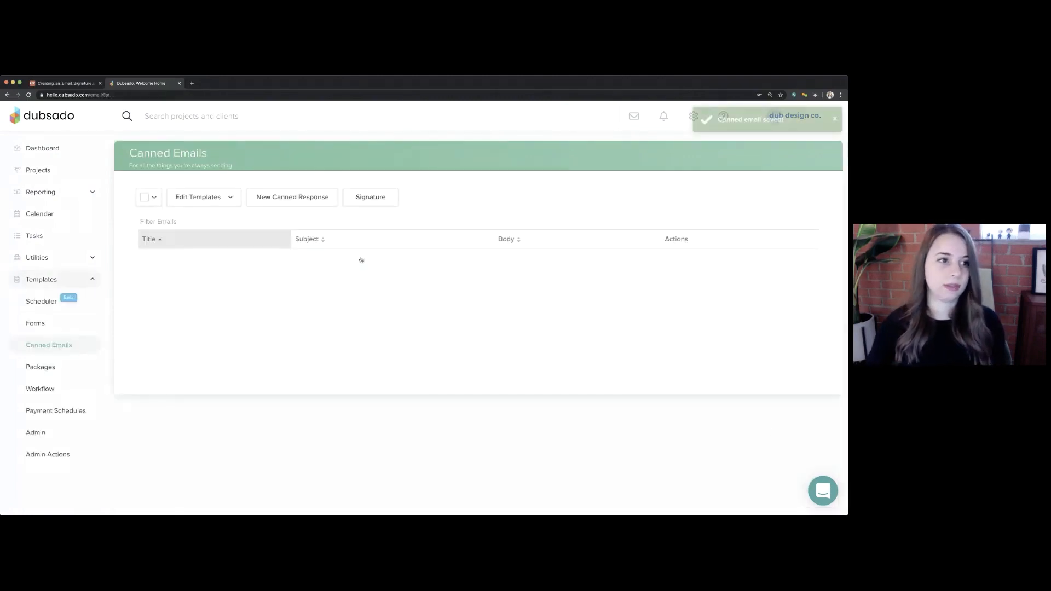
Reopen the Sample Project from the new inquiries list
{"action": "left_click", "coordinate": [34, 171]}
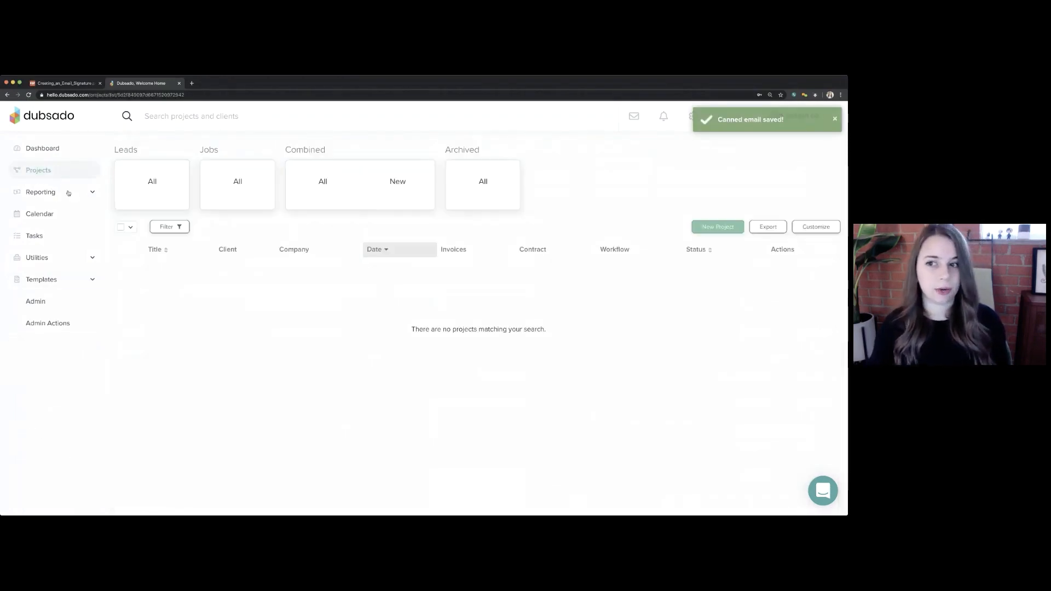
{"action": "left_click", "coordinate": [717, 227]}
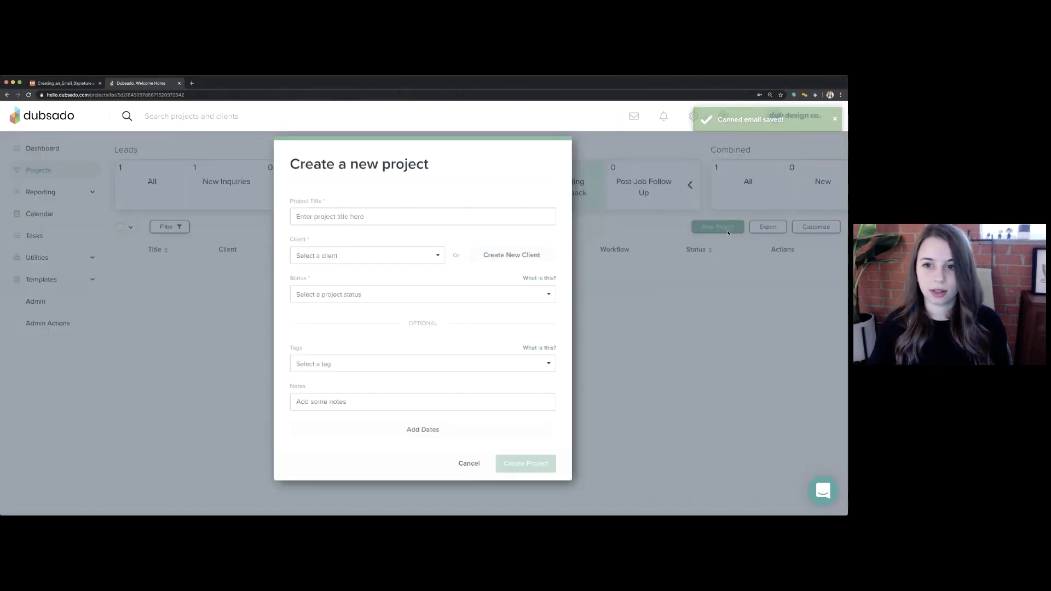
{"action": "left_click", "coordinate": [454, 457]}
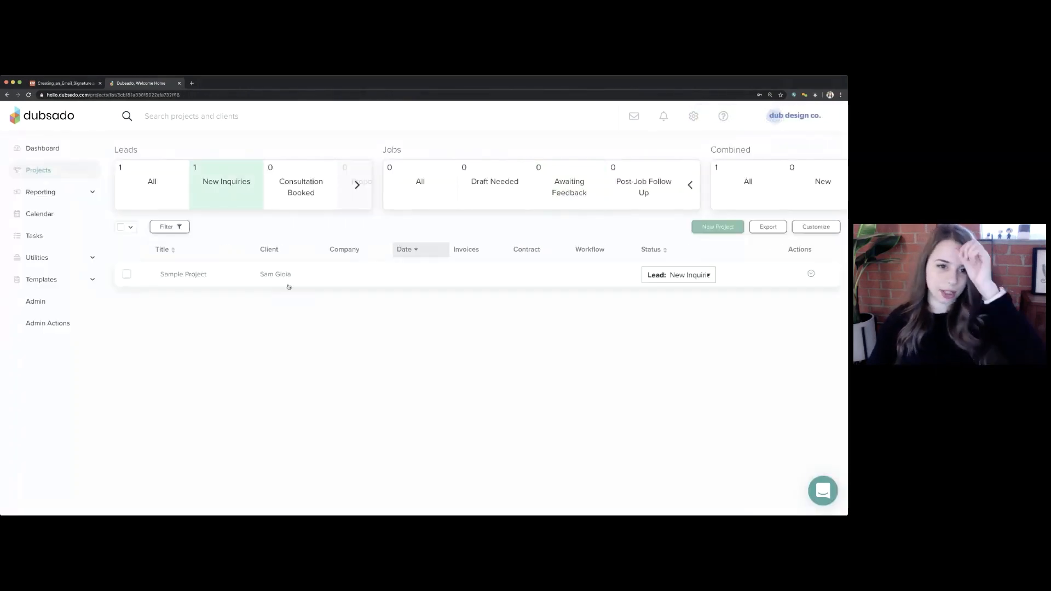
{"action": "left_click", "coordinate": [686, 265]}
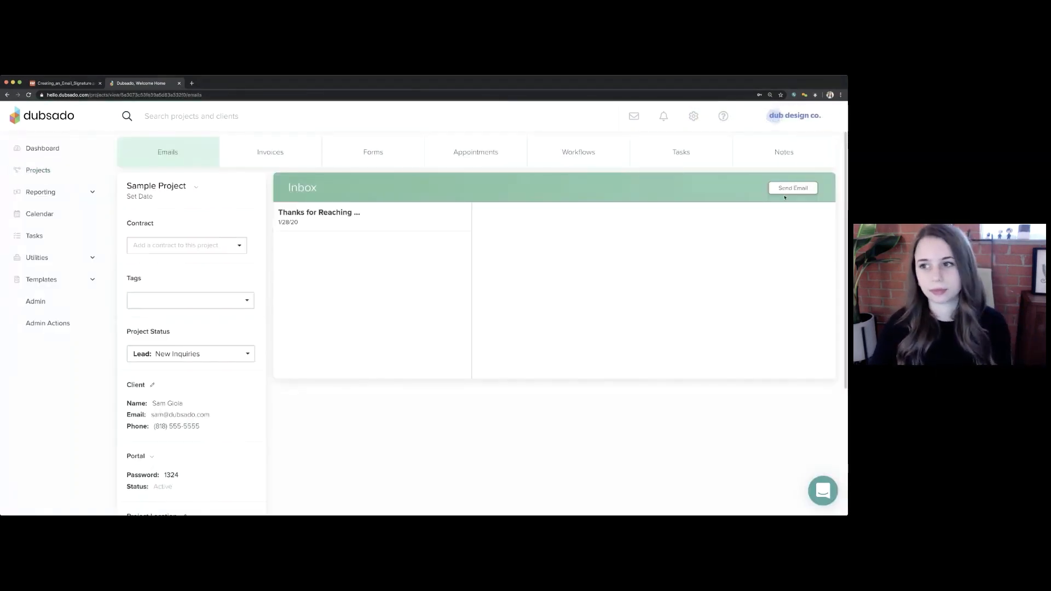
Start a new email with the Inquiry Response - General saved reply, check the signature at its end, and discard the email
{"action": "left_click", "coordinate": [783, 189]}
{"action": "left_click", "coordinate": [720, 469]}
{"action": "left_click", "coordinate": [641, 369]}
{"action": "type", "text": "gener"}
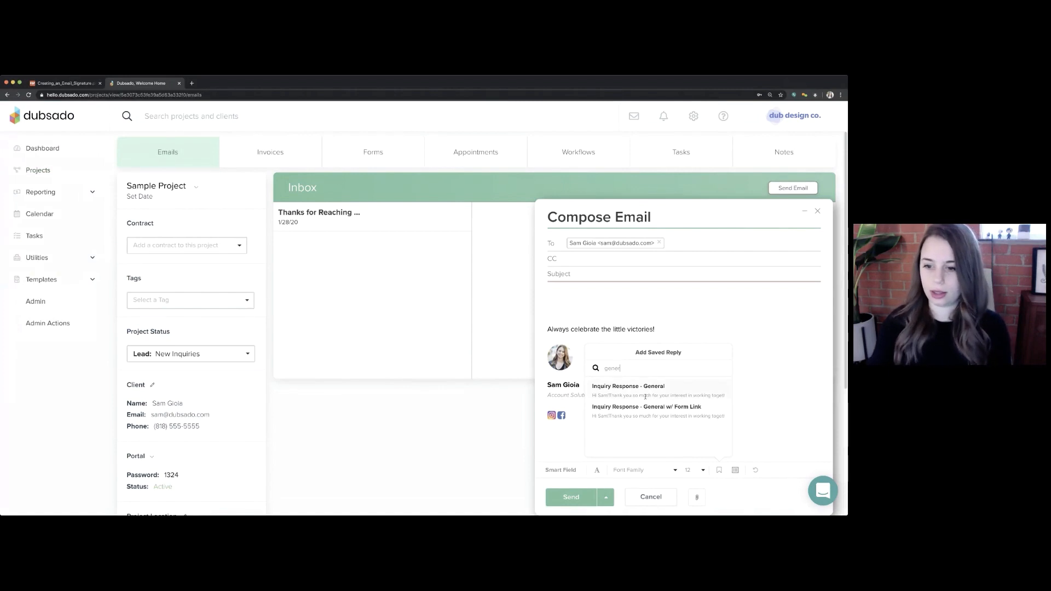
{"action": "left_click", "coordinate": [645, 390]}
{"action": "scroll", "coordinate": [578, 428], "scroll_direction": "down", "scroll_amount": 2}
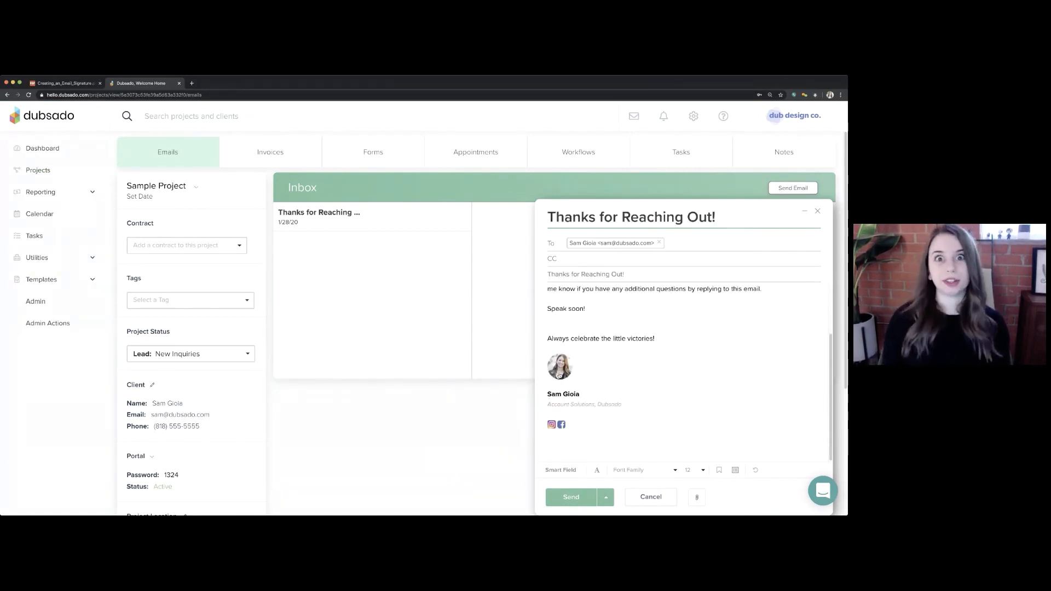
{"action": "left_click", "coordinate": [665, 498]}
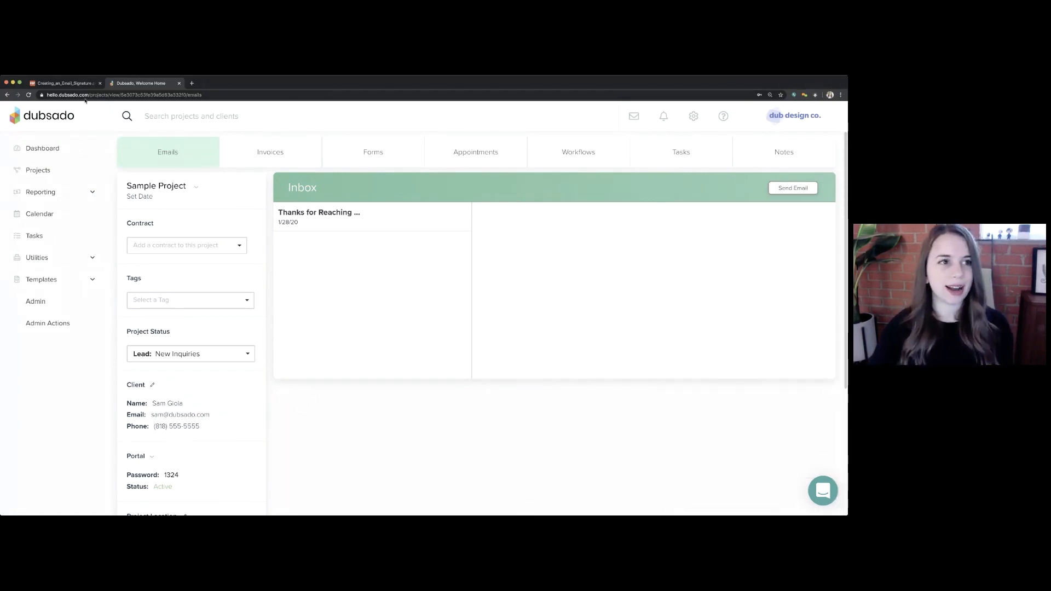
Switch to the Creating_an_Email_Signature PDF and read through the instructions down to the Tips section
{"action": "left_click", "coordinate": [63, 83]}
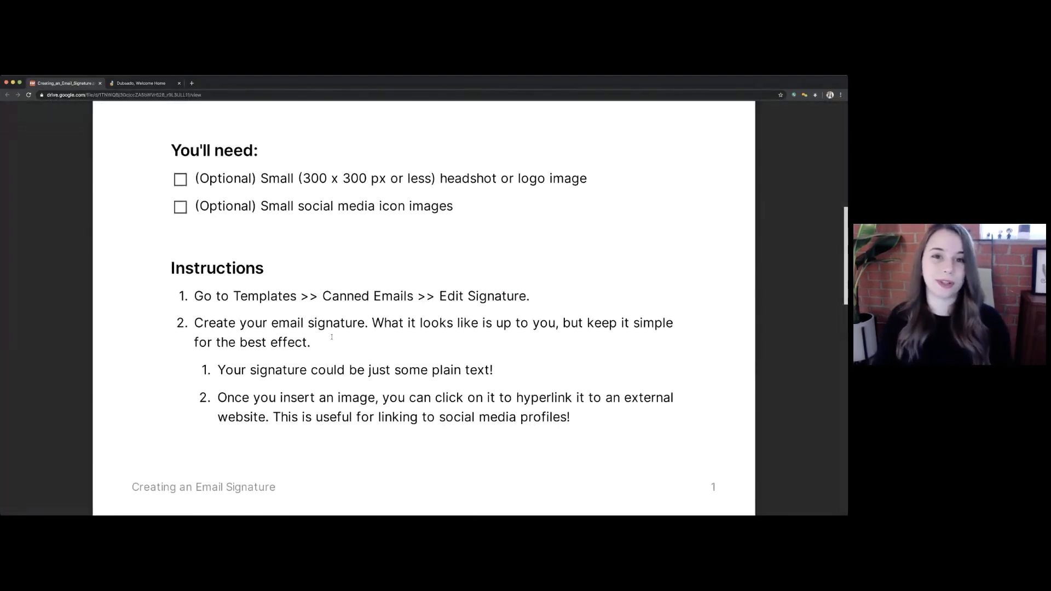
{"action": "scroll", "coordinate": [330, 338], "scroll_direction": "down", "scroll_amount": 4}
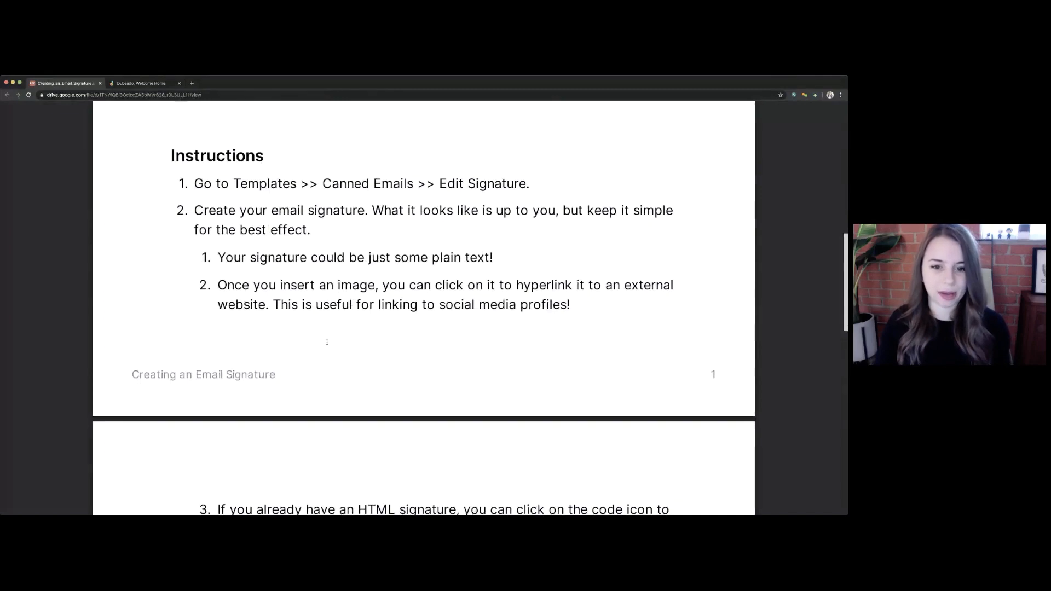
{"action": "scroll", "coordinate": [327, 344], "scroll_direction": "down", "scroll_amount": 1}
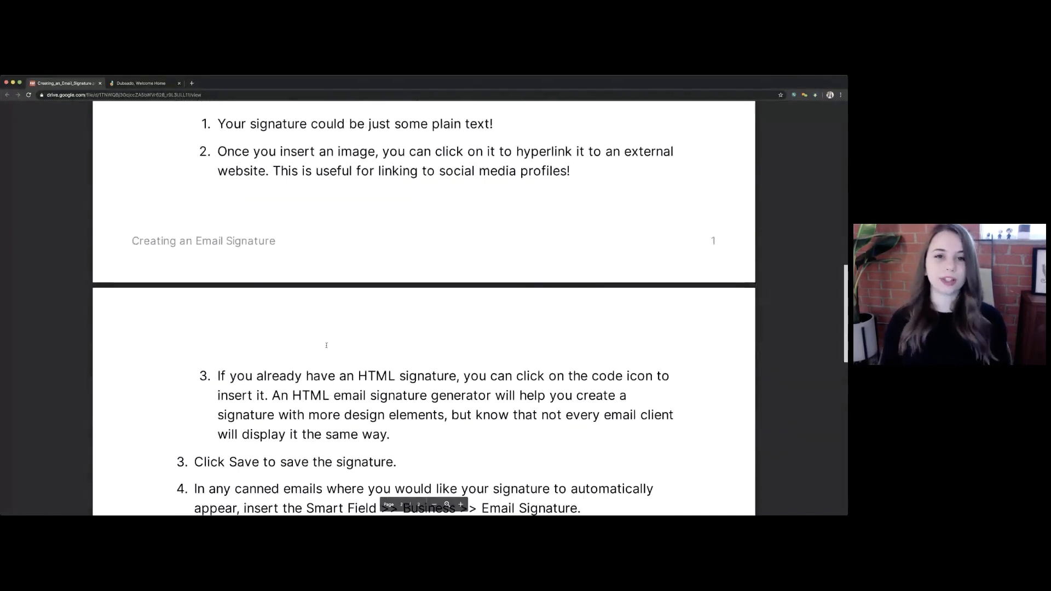
{"action": "scroll", "coordinate": [369, 433], "scroll_direction": "down", "scroll_amount": 3}
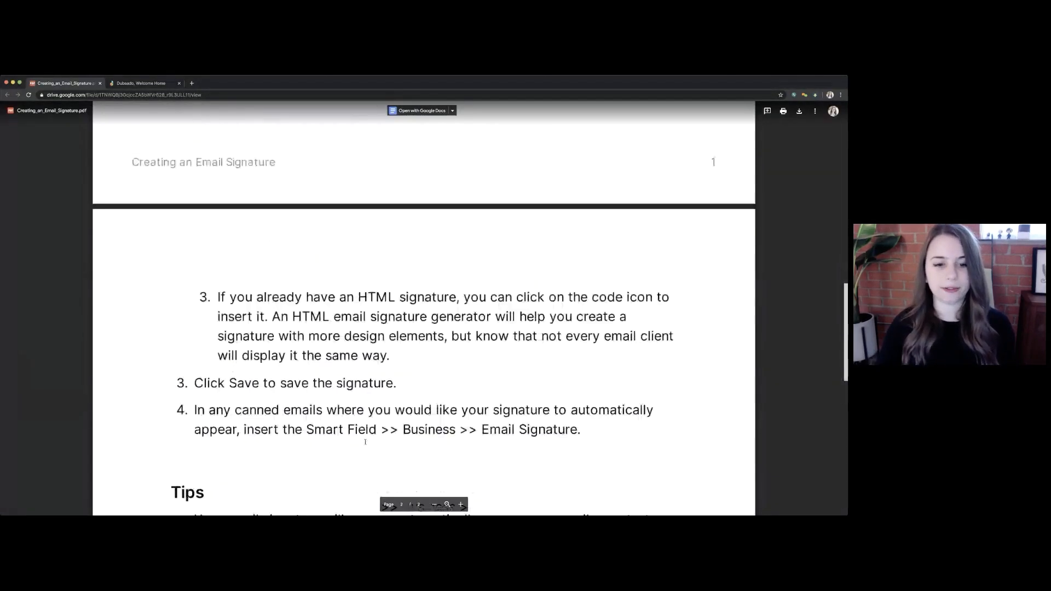
{"action": "scroll", "coordinate": [369, 432], "scroll_direction": "down", "scroll_amount": 6}
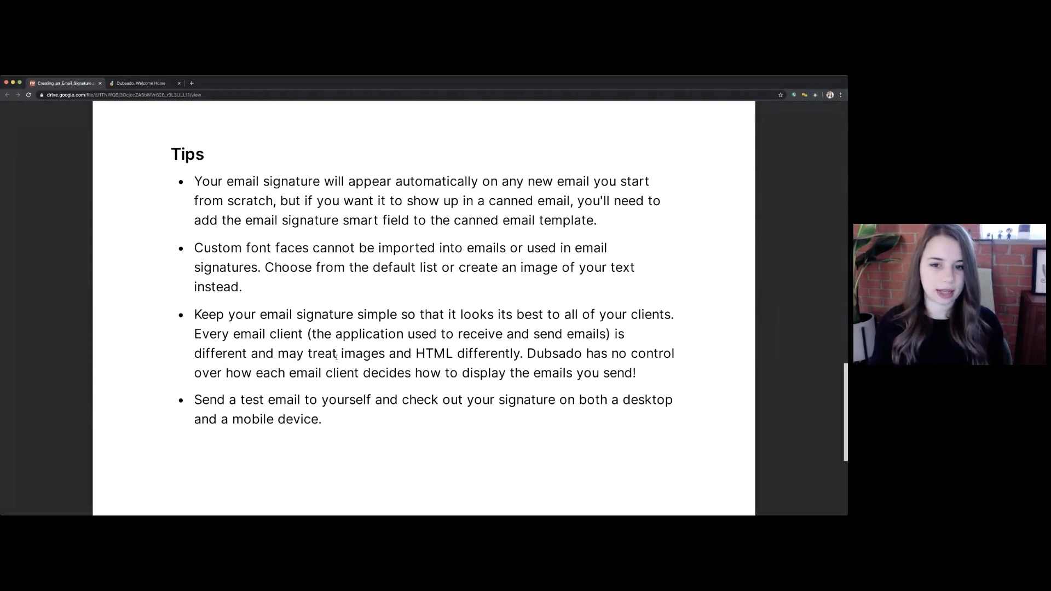
{"action": "scroll", "coordinate": [337, 356], "scroll_direction": "up", "scroll_amount": 1}
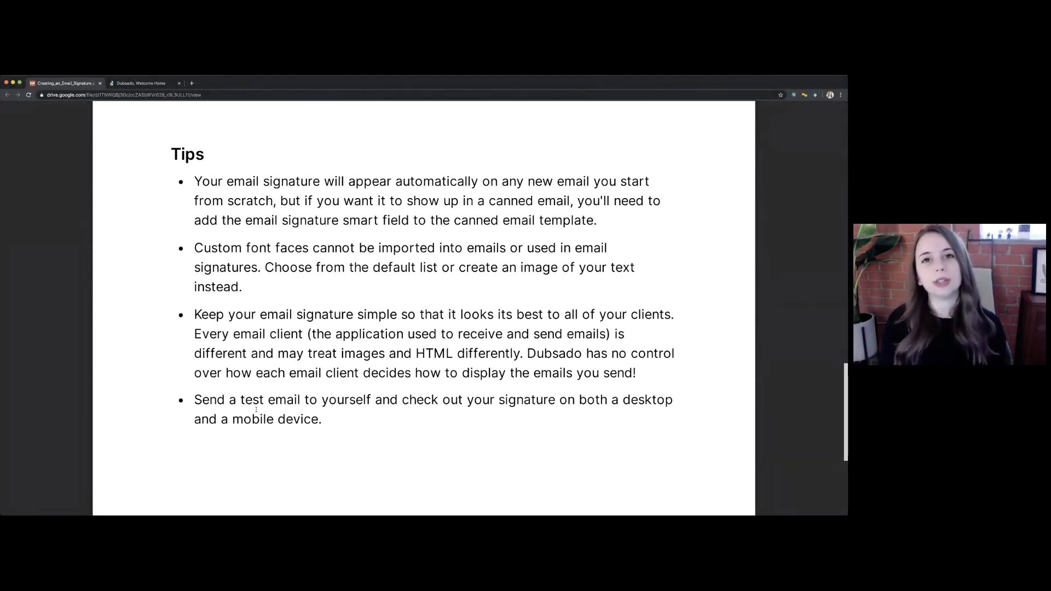
Switch back to Dubsado and examine the signature in the project's sent "Thanks for Reaching" email
{"action": "left_click", "coordinate": [151, 85]}
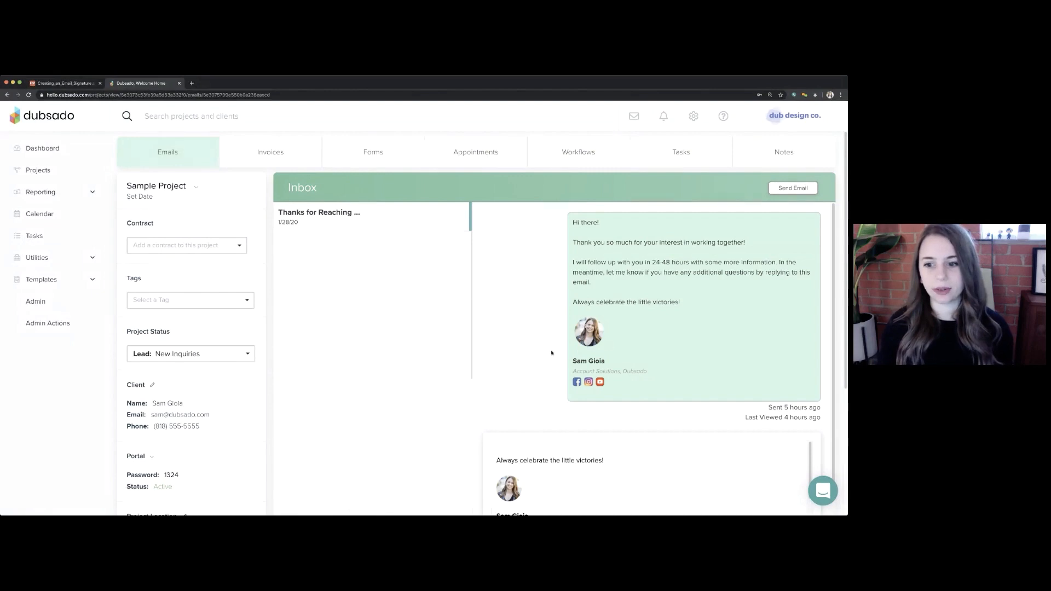
{"action": "mouse_move", "coordinate": [614, 388]}
{"action": "left_mouse_down"}
{"action": "mouse_move", "coordinate": [561, 307]}
{"action": "mouse_move", "coordinate": [578, 312]}
{"action": "mouse_move", "coordinate": [483, 310]}
{"action": "left_mouse_up"}
{"action": "left_click", "coordinate": [542, 312]}
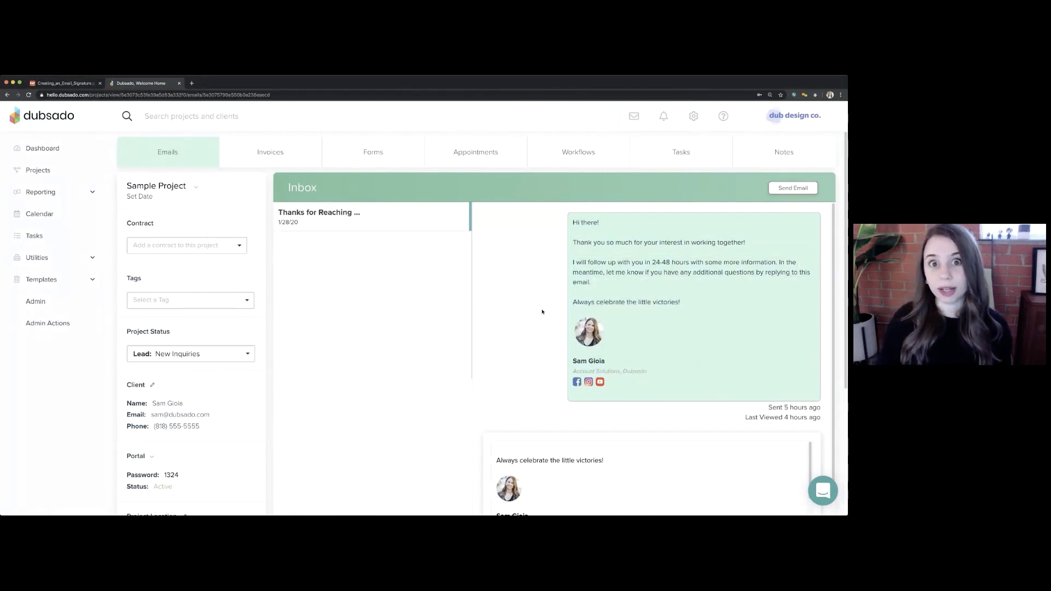